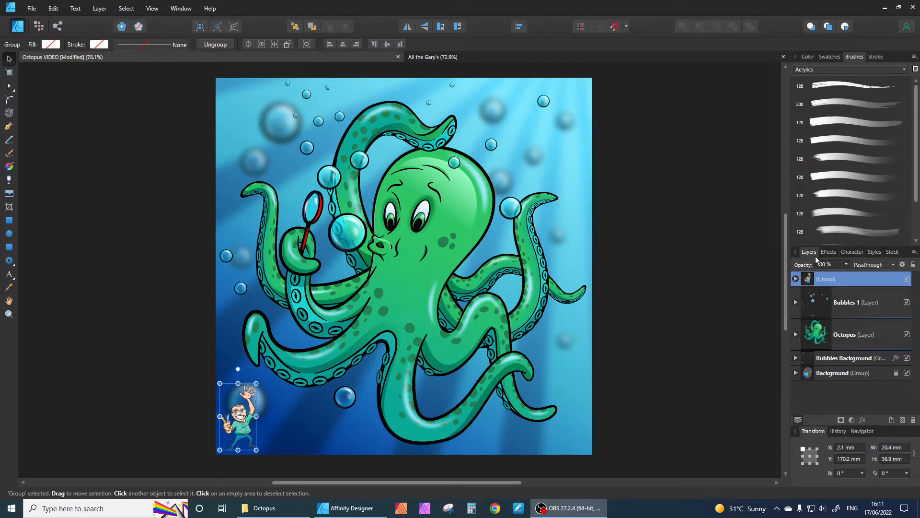
- Undock the Layers panel, float it beside the artwork, and lengthen it to show more layers
left_click_drag(810, 255, 662, 81)
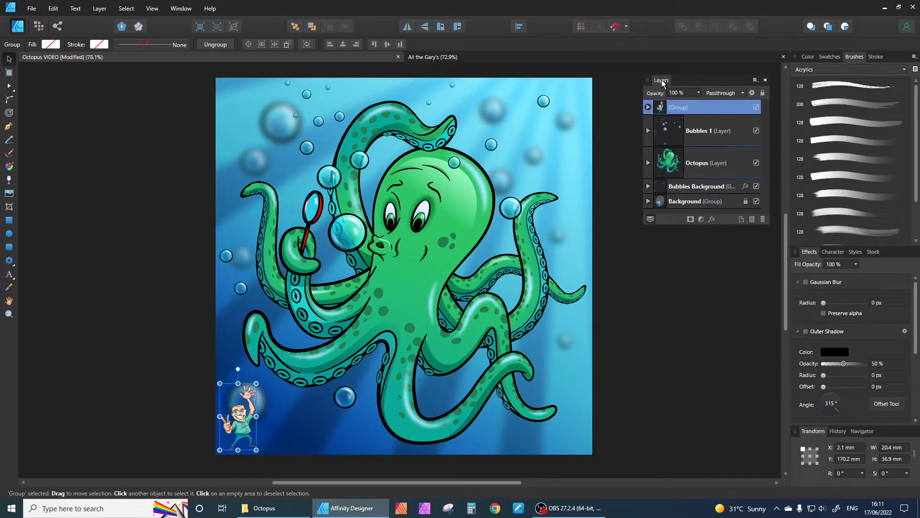
left_click_drag(718, 224, 719, 387)
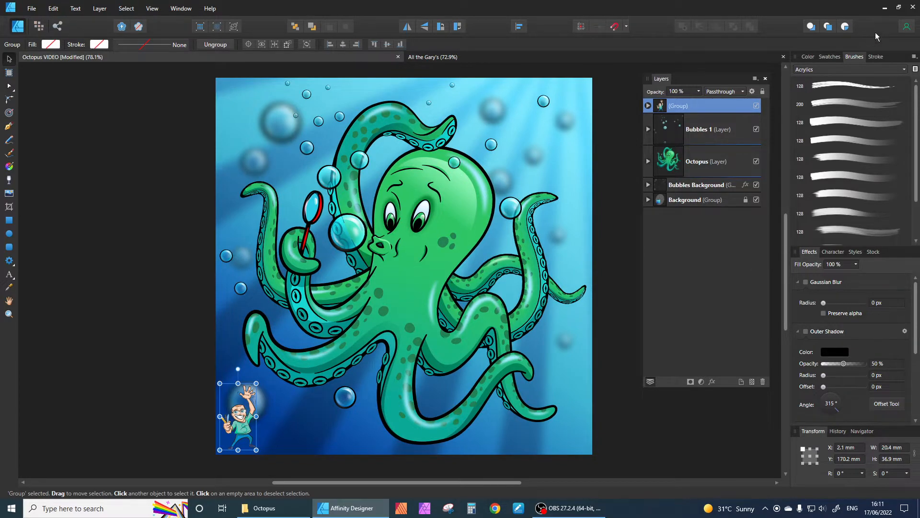
- Import the brush file GS Designs Tenticles.afbrushes and display the GS Designs Tenticles brush category
left_click(914, 57)
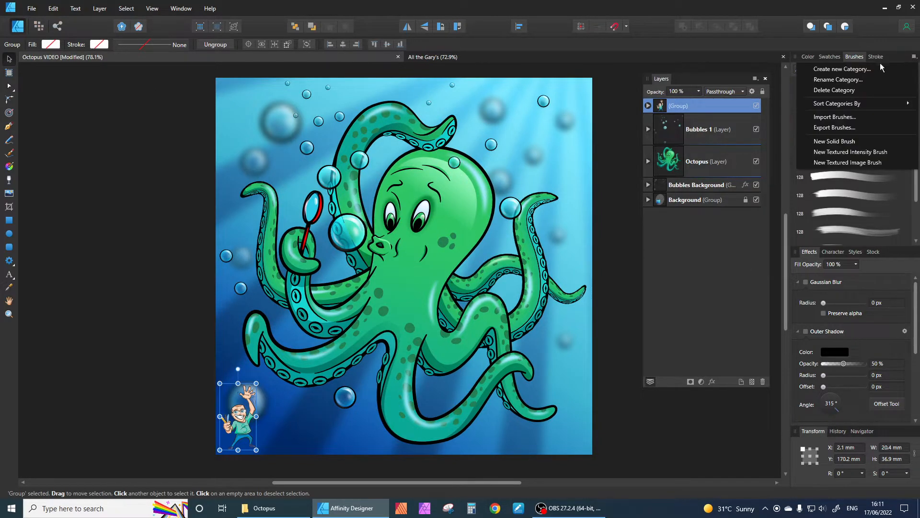
left_click(837, 119)
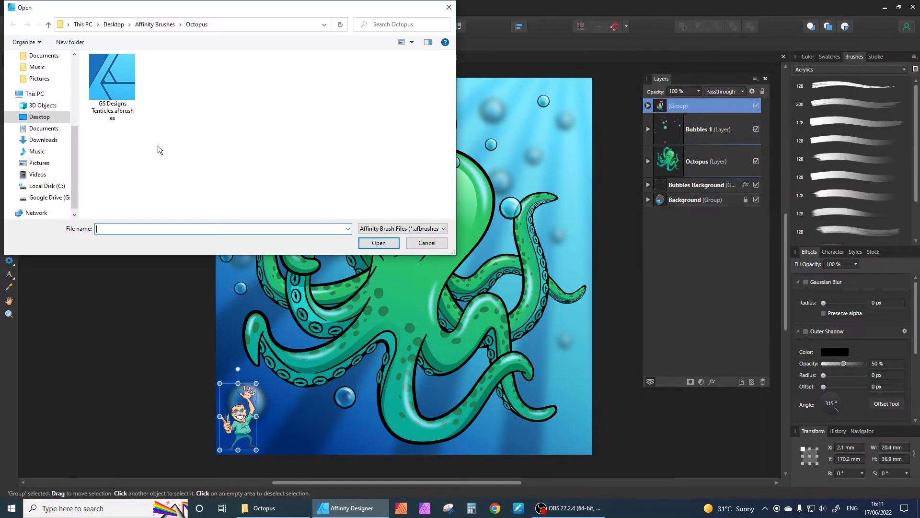
left_click(118, 77)
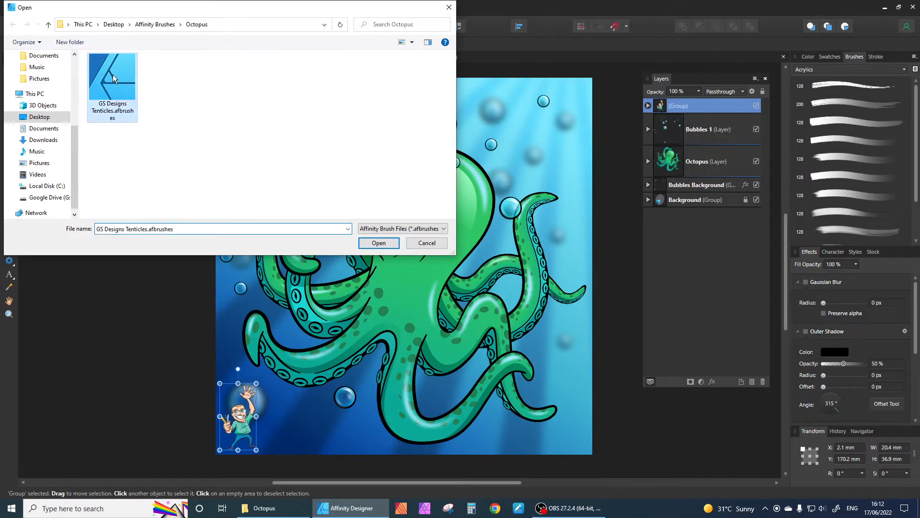
left_click(379, 243)
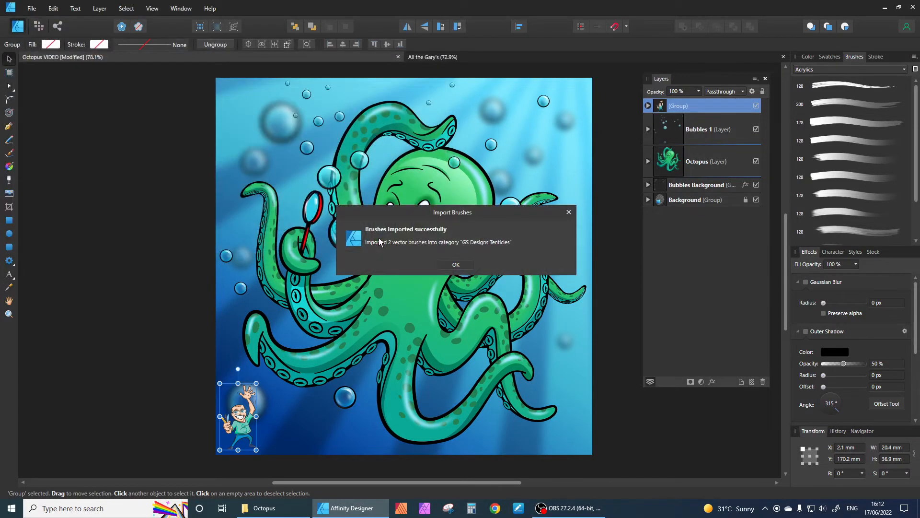
left_click(456, 264)
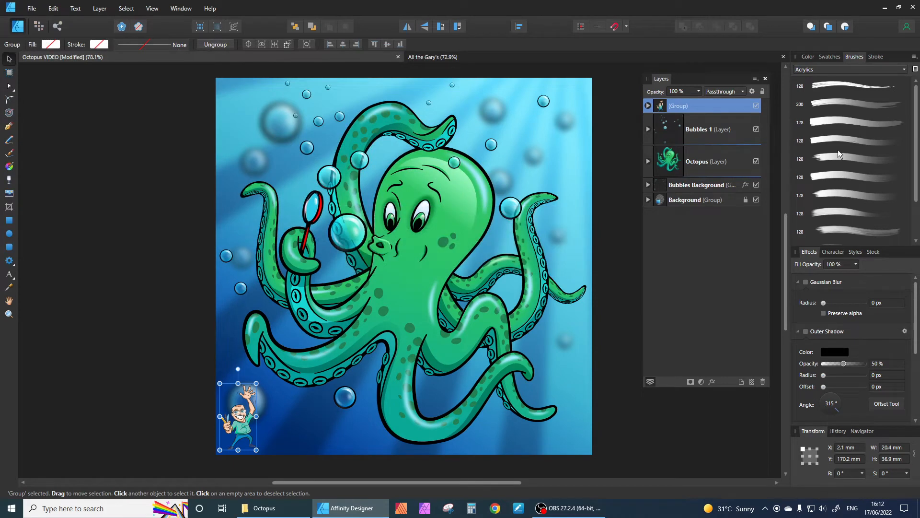
left_click(826, 72)
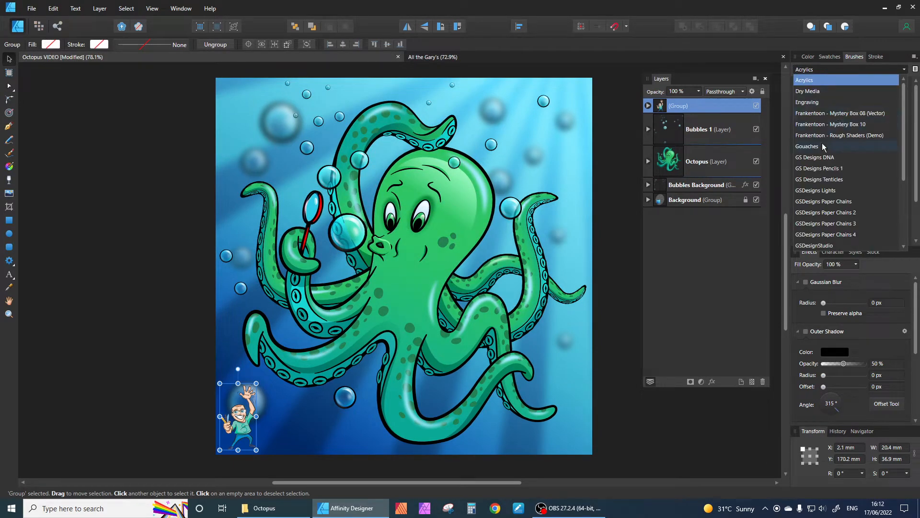
left_click(821, 179)
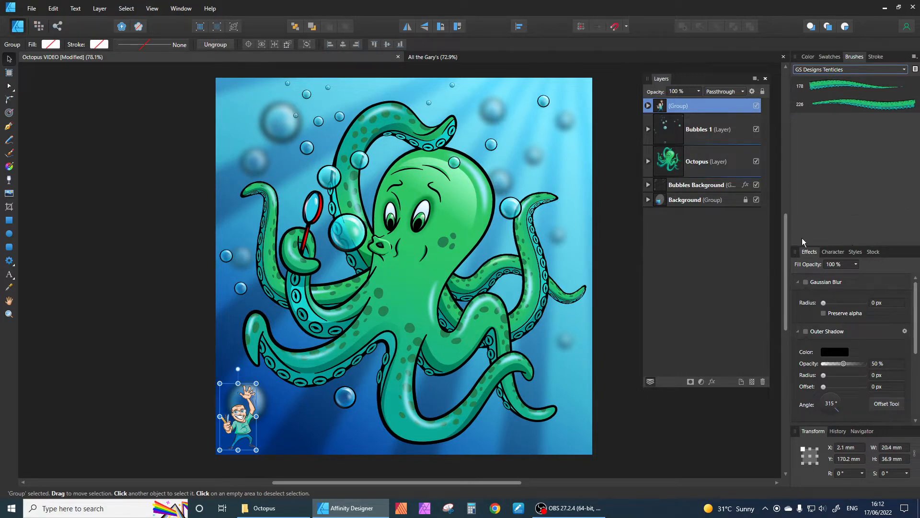
- Show the Symbols panel and float it over the workspace near the artwork
left_click(148, 8)
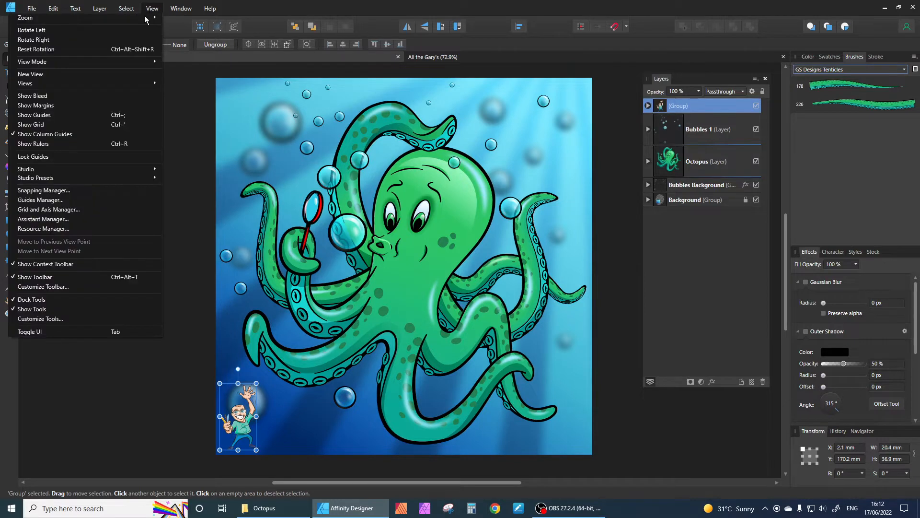
mouse_move(114, 168)
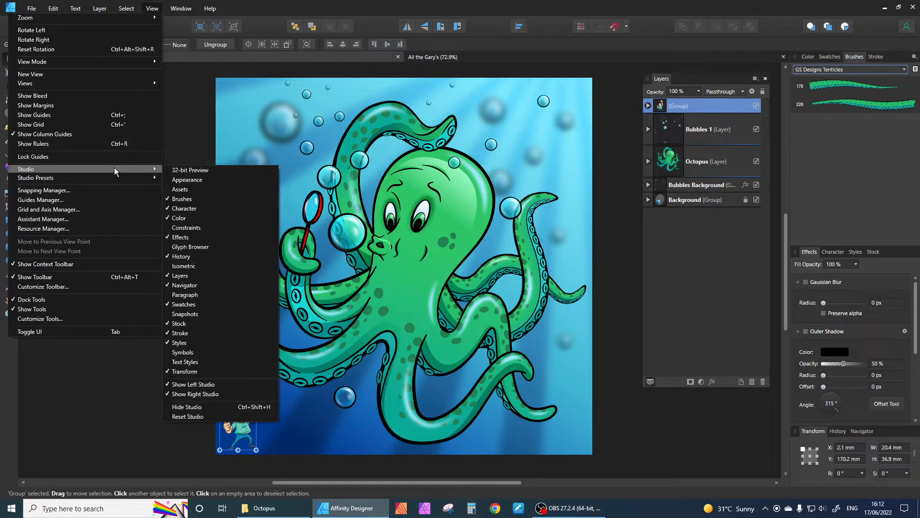
left_click(198, 352)
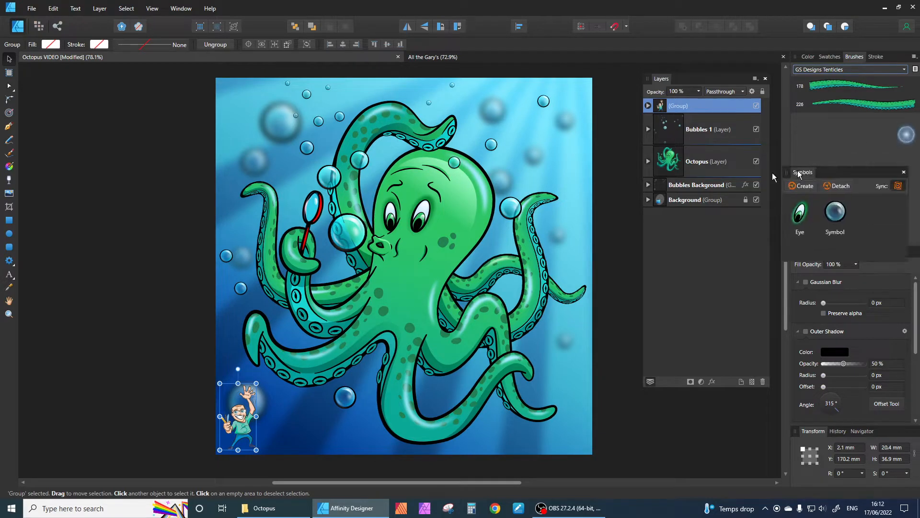
left_click_drag(776, 166, 610, 242)
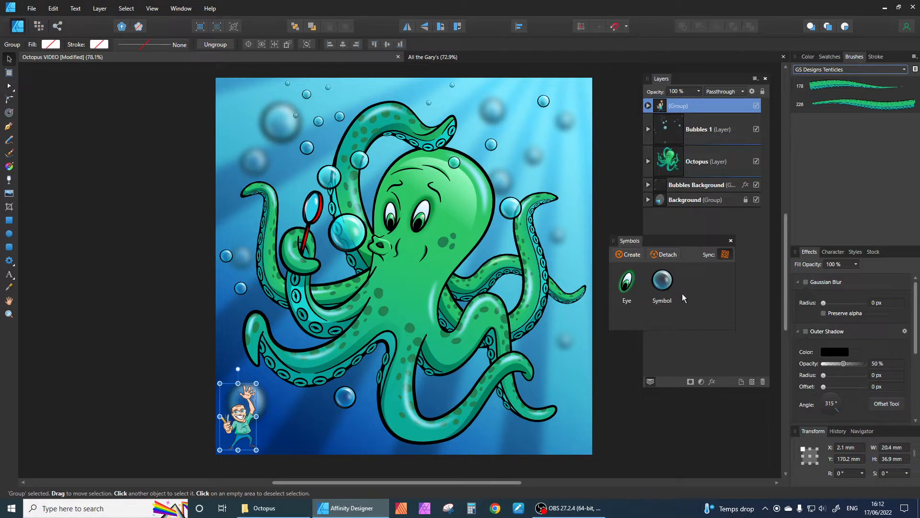
- Show the Assets panel and import the asset file Octopus Mouths.afassets into it
left_click(152, 9)
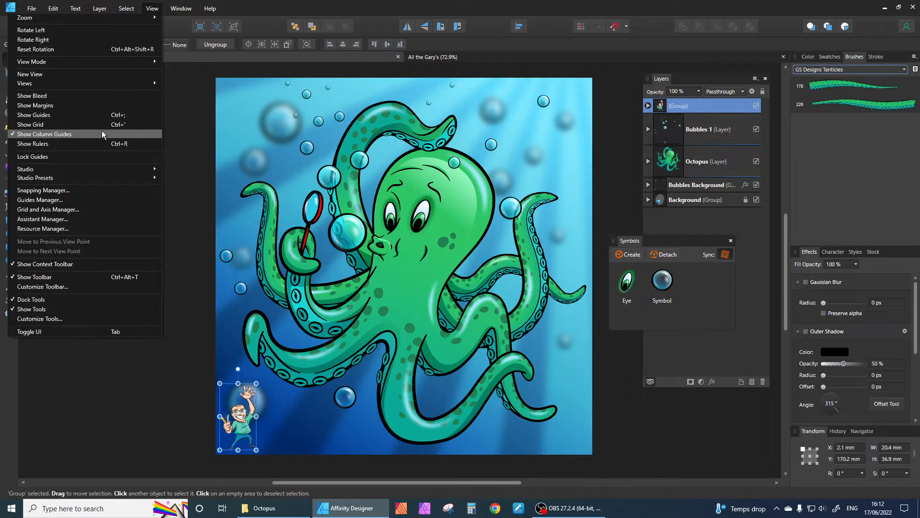
mouse_move(122, 169)
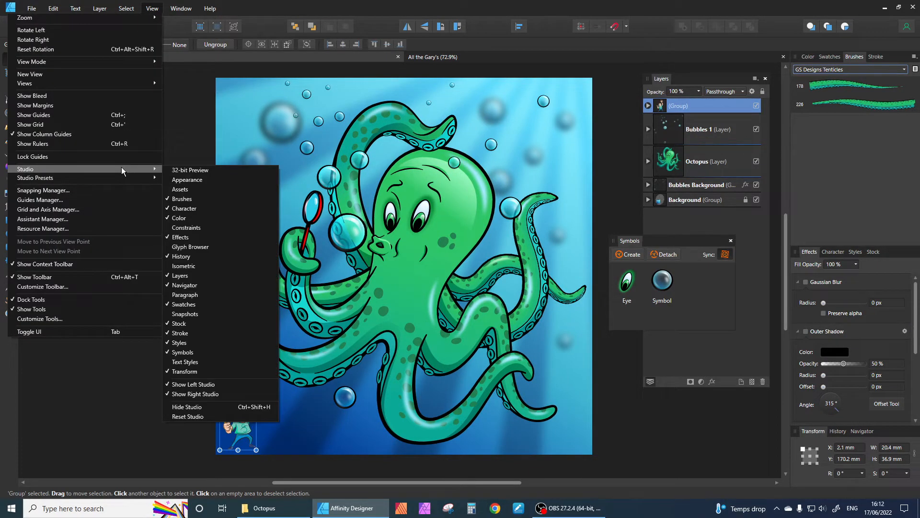
left_click(188, 190)
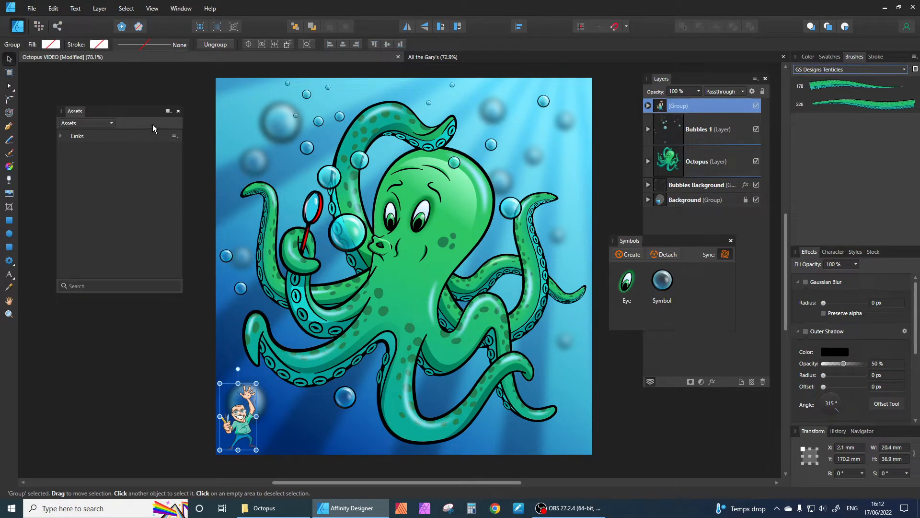
left_click(168, 112)
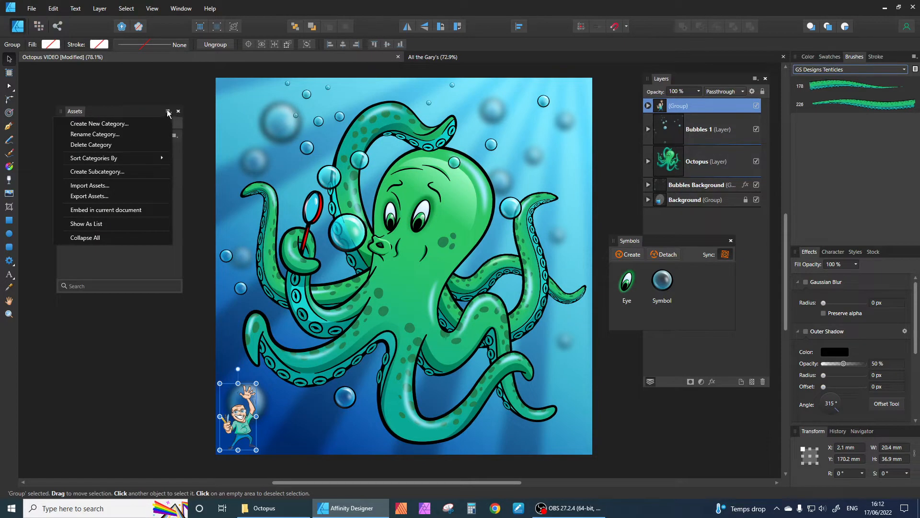
left_click(111, 186)
left_click(119, 83)
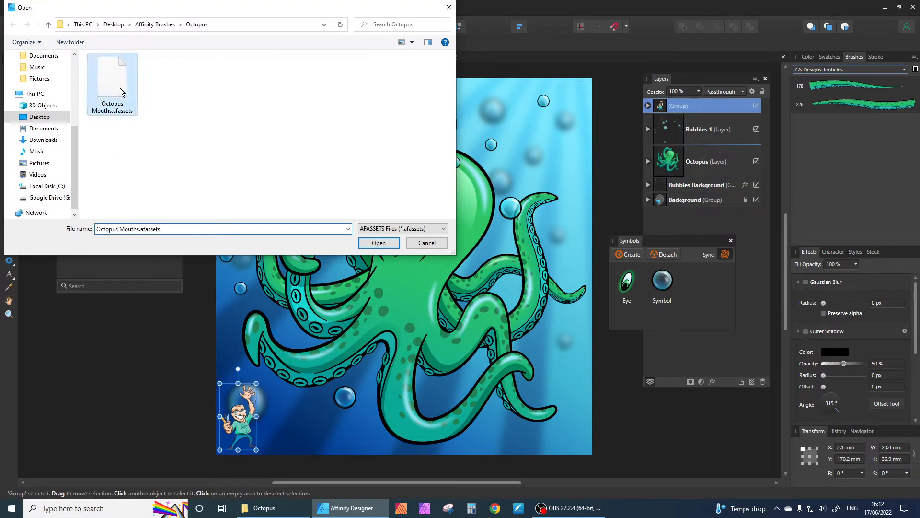
left_click(379, 243)
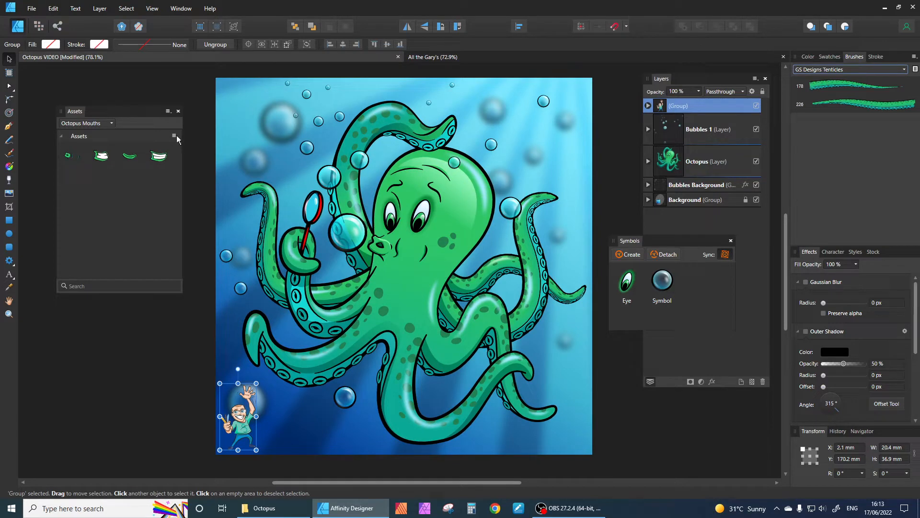
- Arrange the Assets panel above the Symbols panel in the empty area beside the canvas, and deselect the character group
left_click_drag(139, 108, 123, 91)
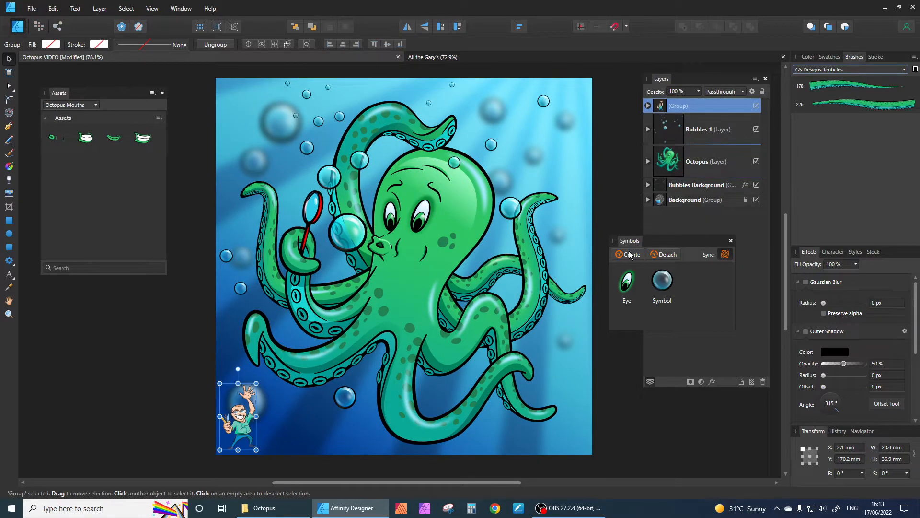
left_click_drag(629, 241, 63, 290)
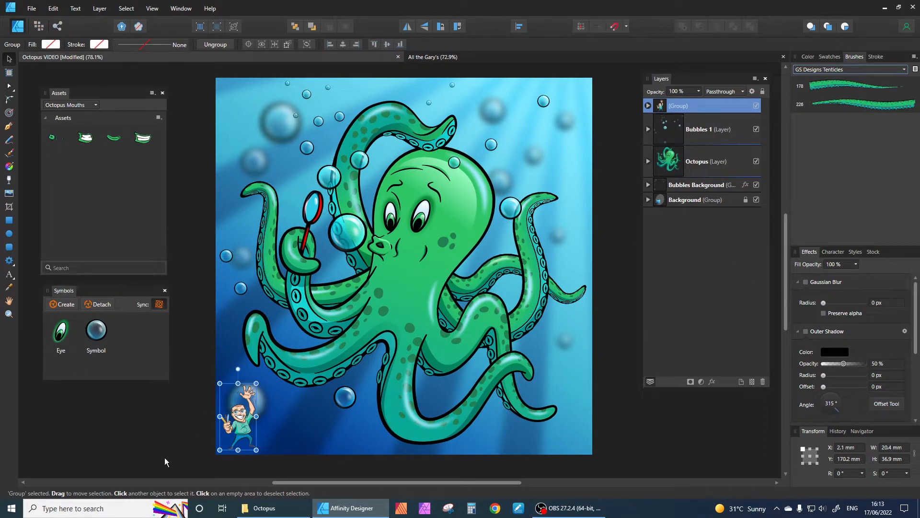
left_click(182, 430)
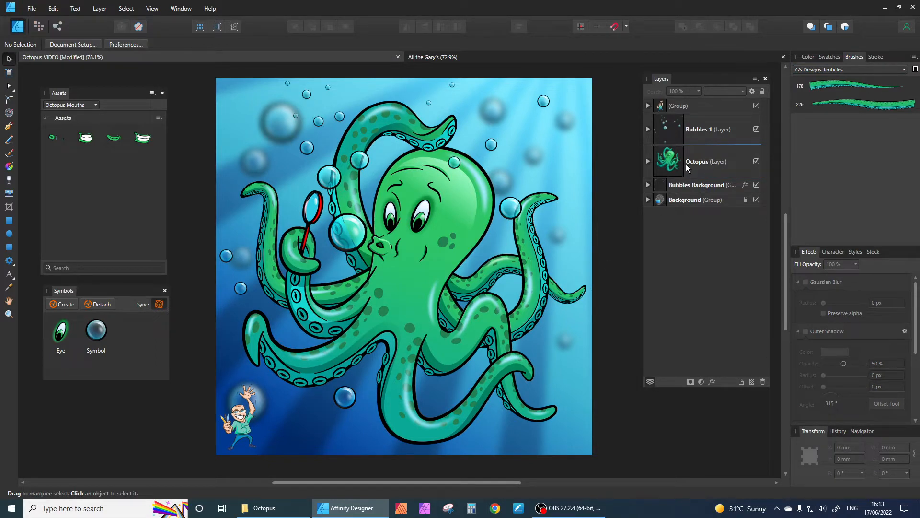
- Expand the Octopus layer and examine its sublayers, including the contents of the Mouths layer
left_click(648, 161)
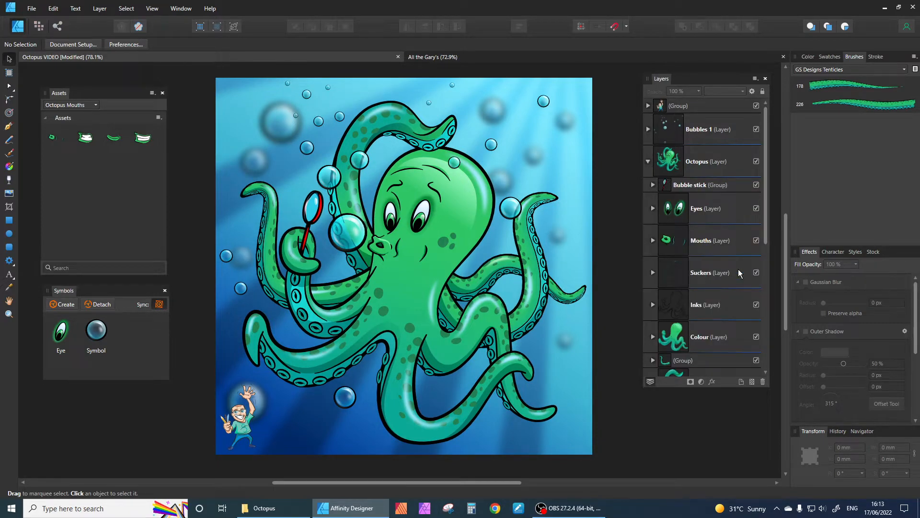
scroll(703, 252, "down", 3)
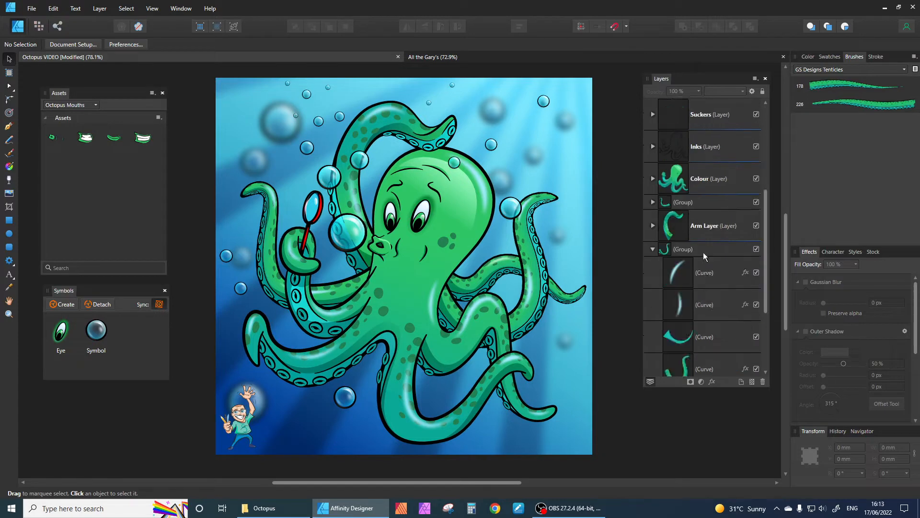
scroll(721, 315, "down", 5)
left_click(652, 185)
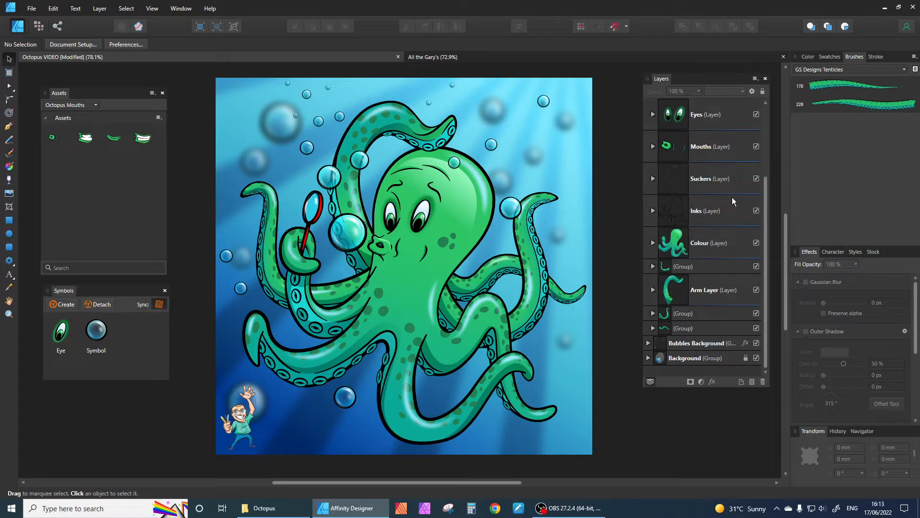
scroll(732, 197, "up", 3)
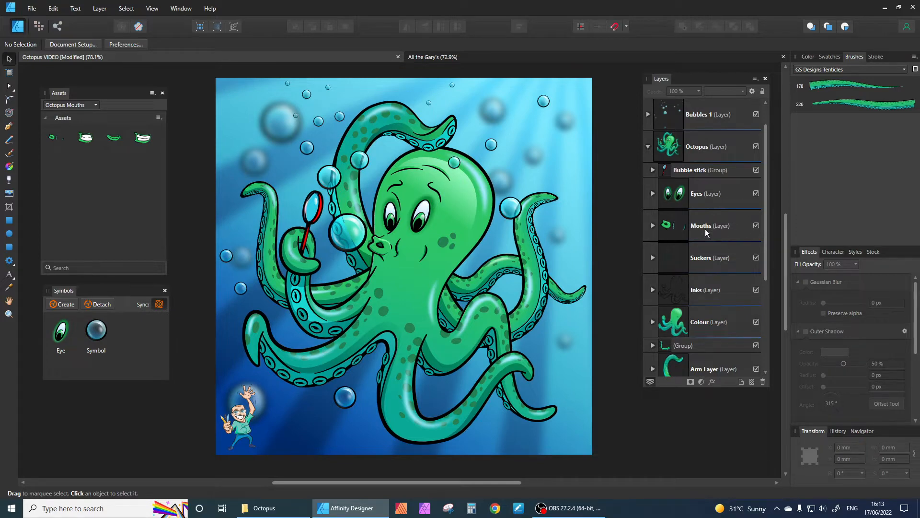
left_click(653, 226)
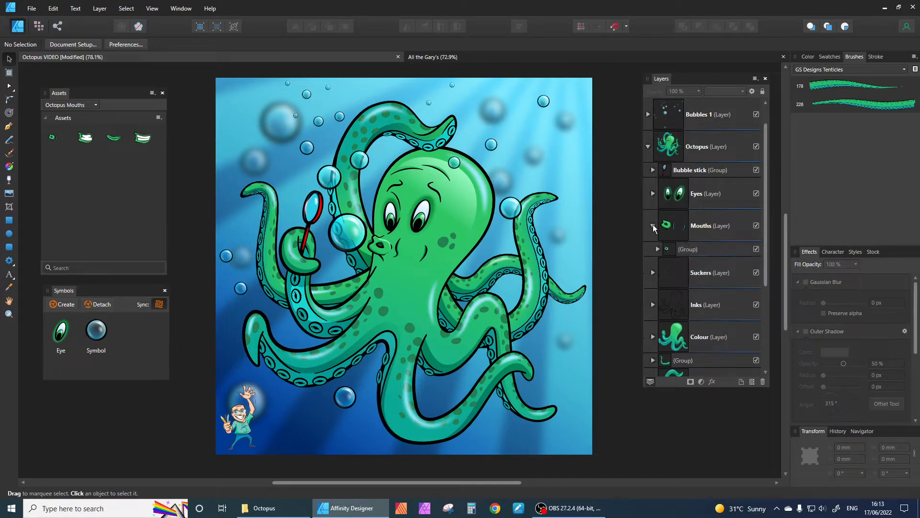
left_click(654, 226)
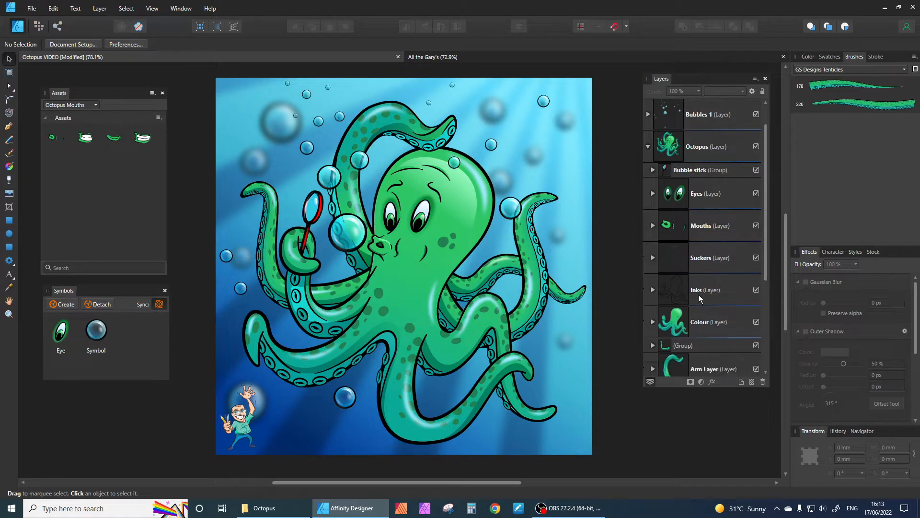
- Examine the Suckers, Inks and Colour layers of the octopus, looking through the individual curves inside Inks
left_click(729, 272)
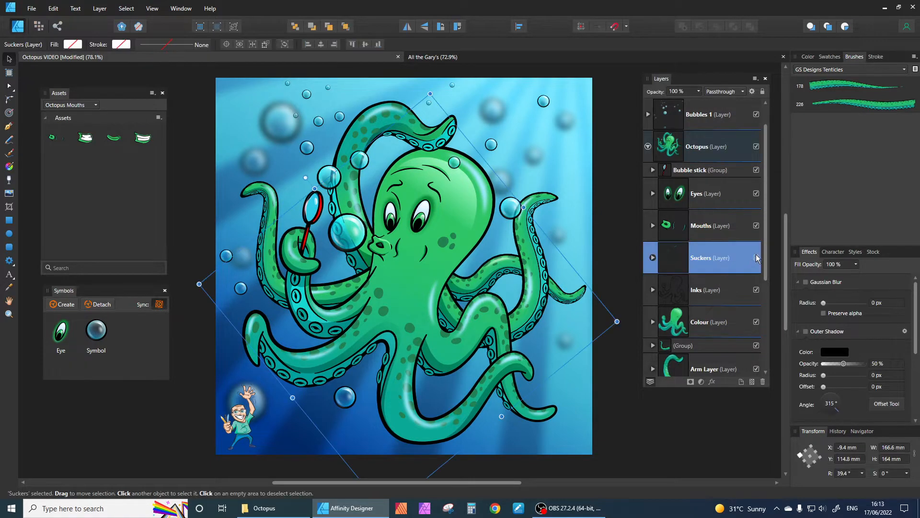
left_click(755, 259)
left_click(729, 290)
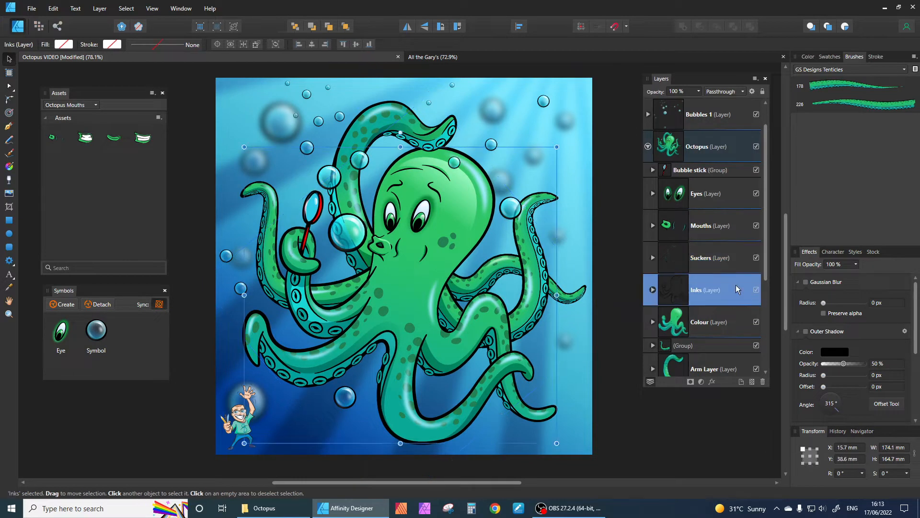
scroll(737, 288, "down", 3)
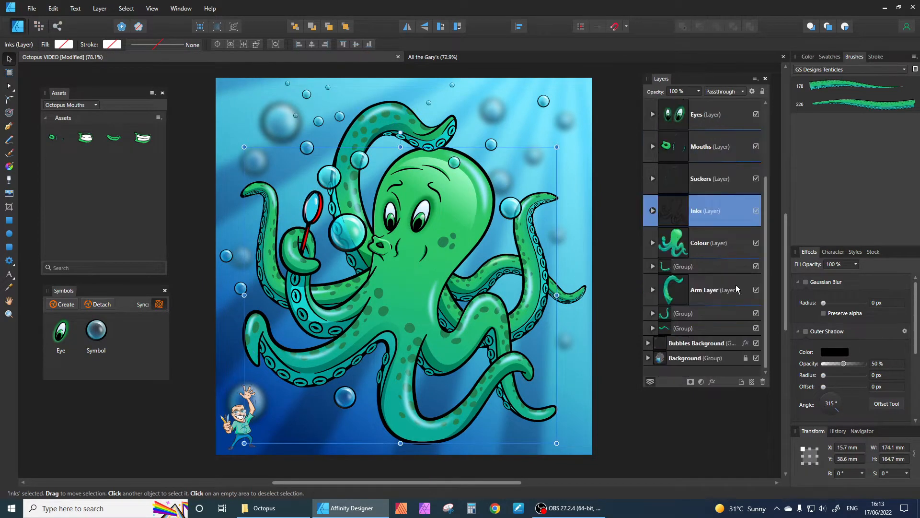
left_click(652, 211)
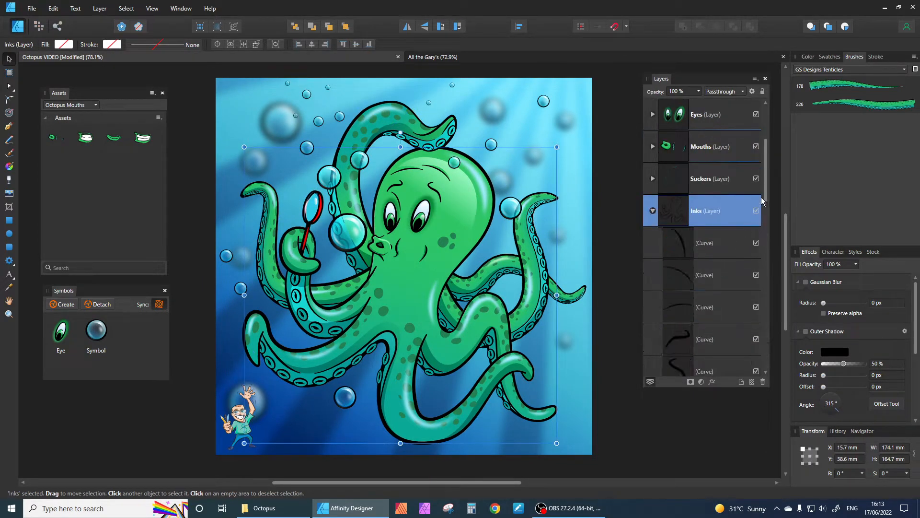
left_click_drag(766, 205, 759, 298)
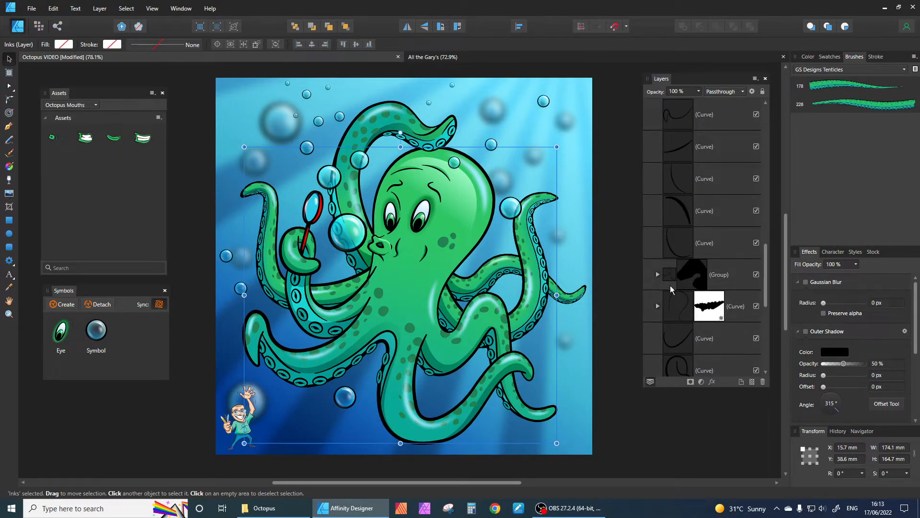
left_click_drag(766, 286, 758, 188)
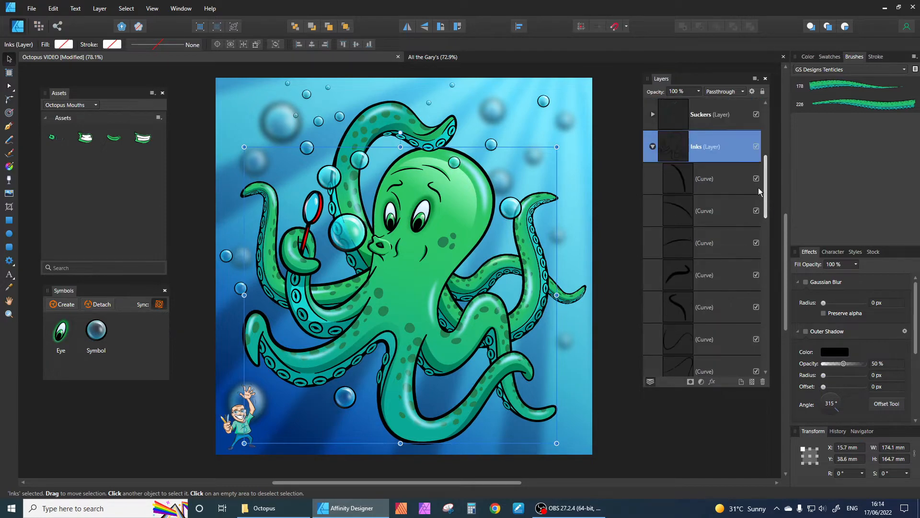
left_click(653, 147)
left_click(737, 250)
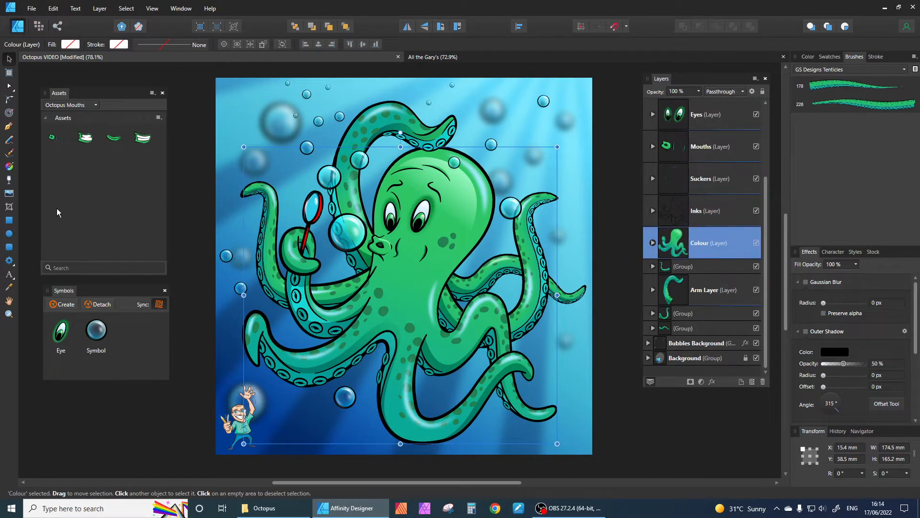
- Select the octopus body curves inside the Colour layer and show the Octopus Palette swatches
left_click(810, 57)
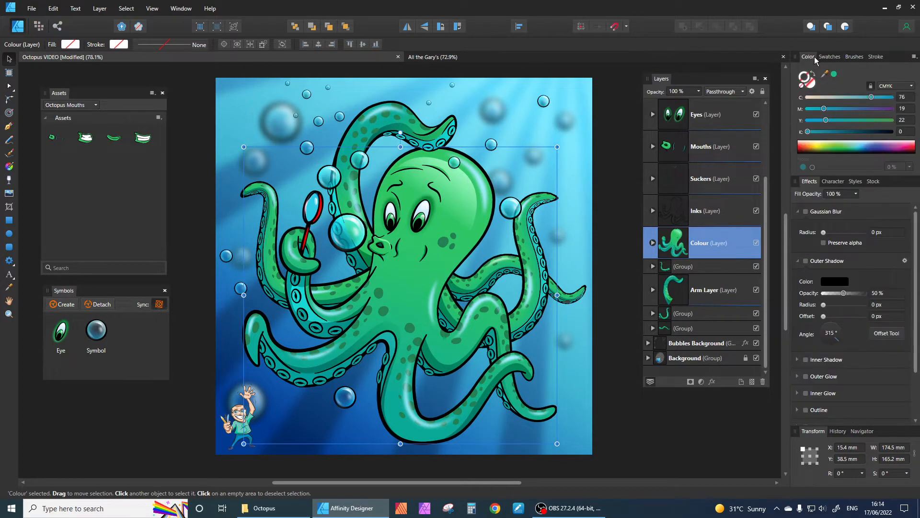
left_click(829, 56)
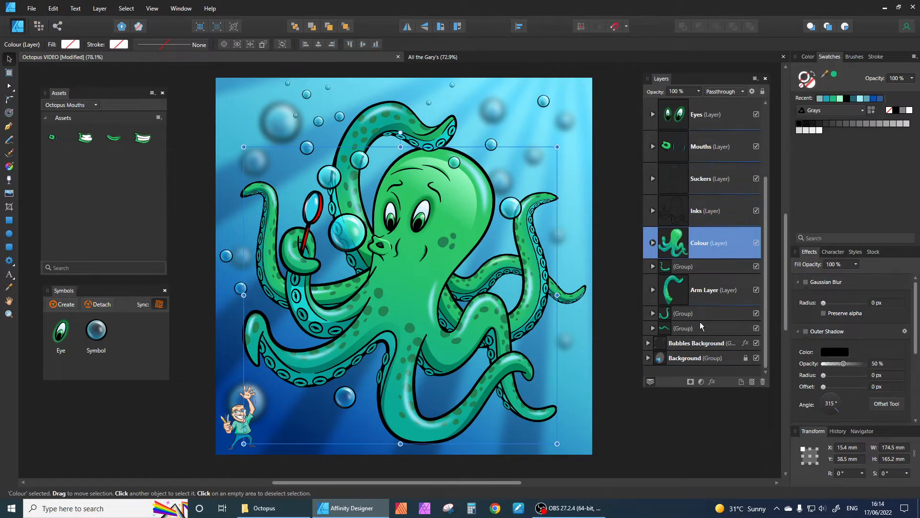
left_click(652, 243)
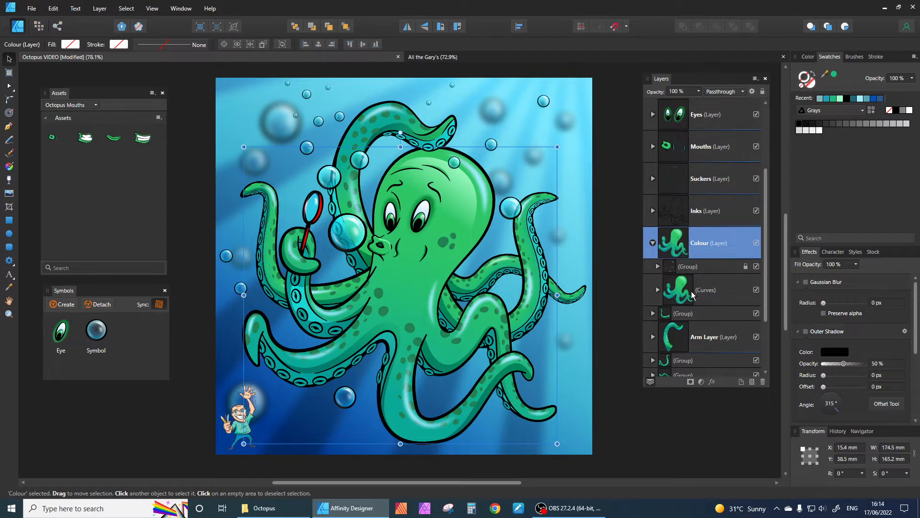
left_click(730, 292)
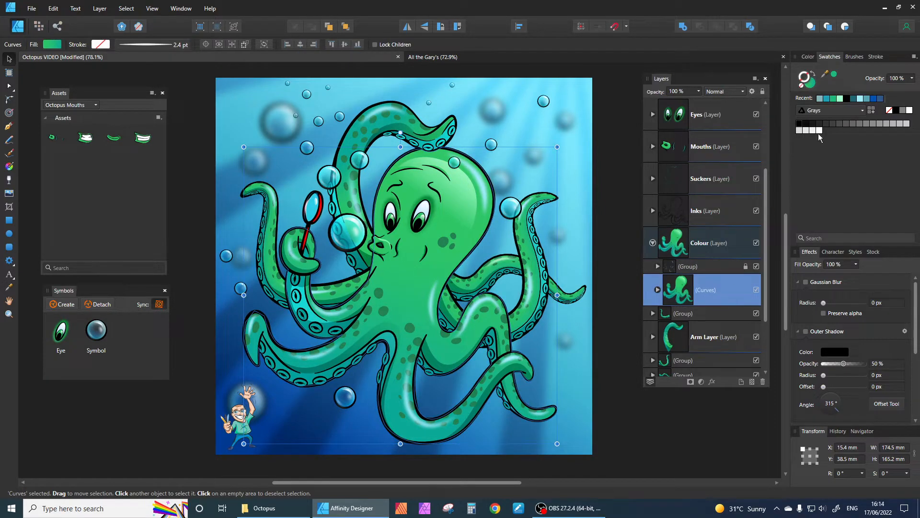
left_click(852, 113)
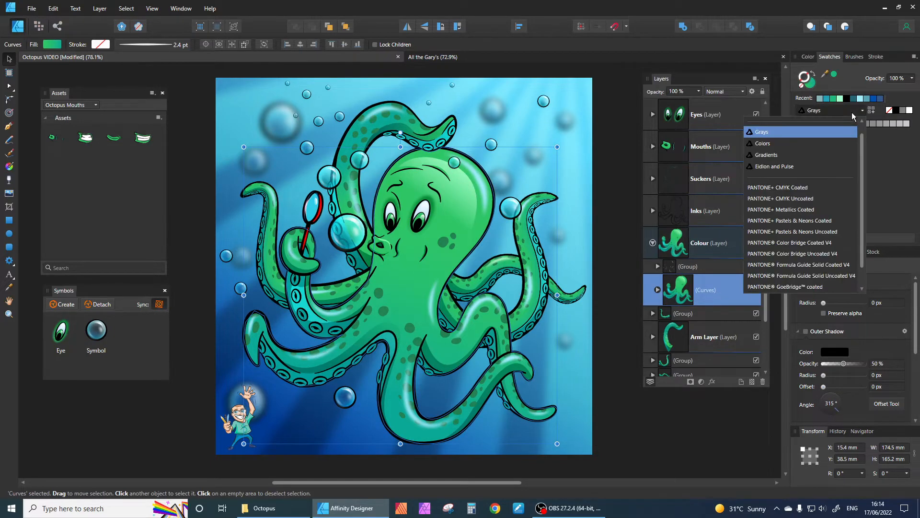
scroll(824, 148, "up", 1)
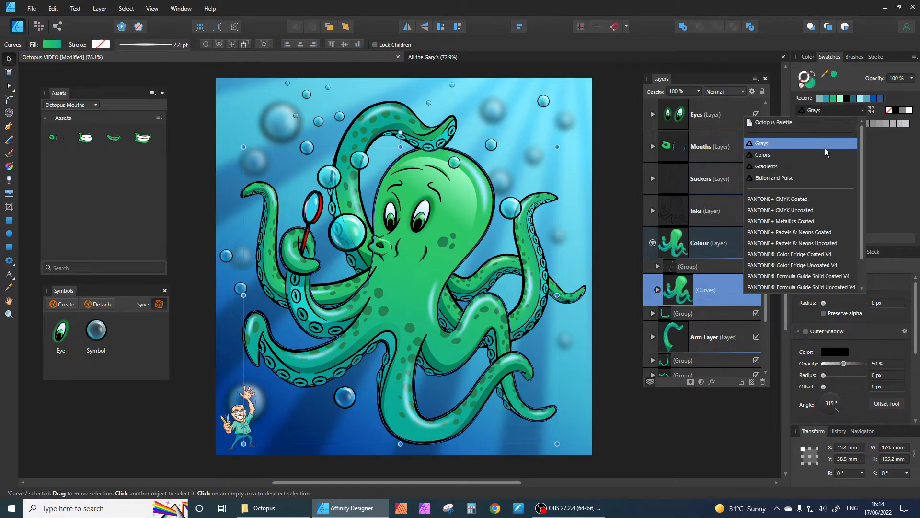
left_click(779, 124)
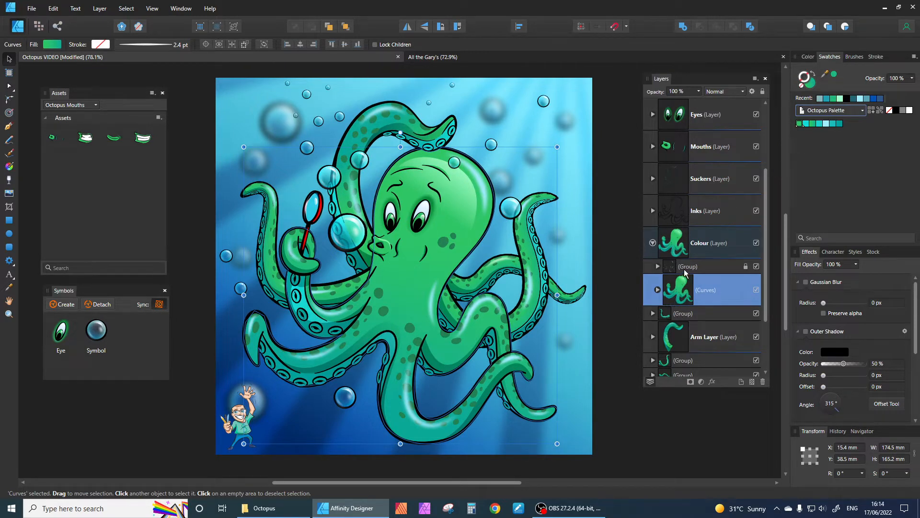
- Try several linear gradient fill directions on the octopus body, ending with one running from the forehead down to the bubble below the tentacles
left_click(9, 167)
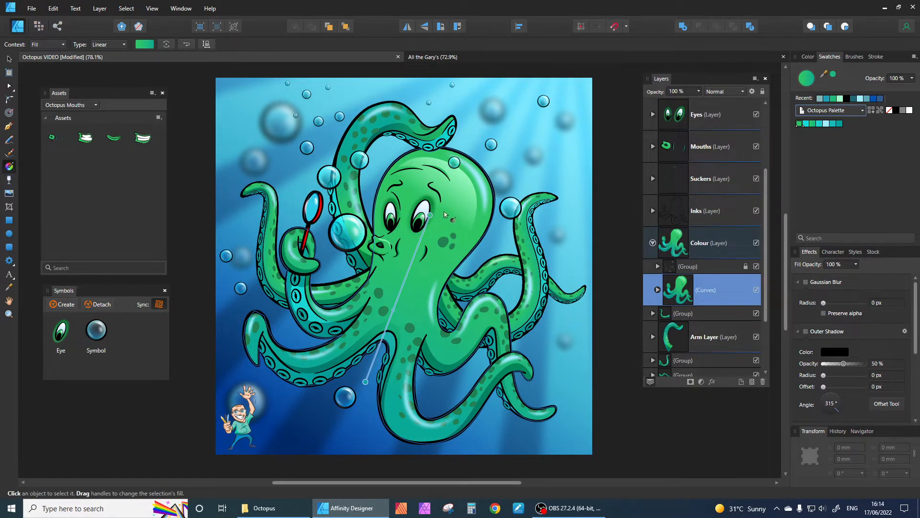
left_click_drag(336, 357, 483, 220)
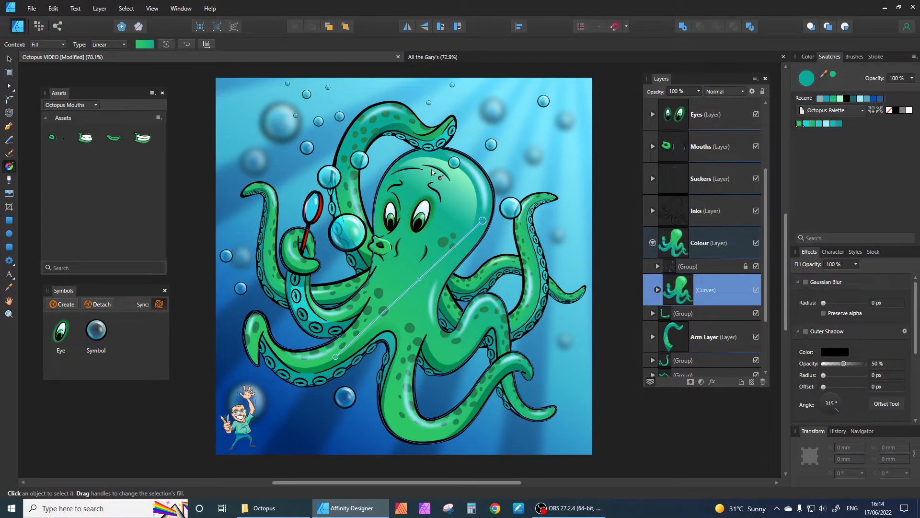
left_click_drag(404, 155, 398, 353)
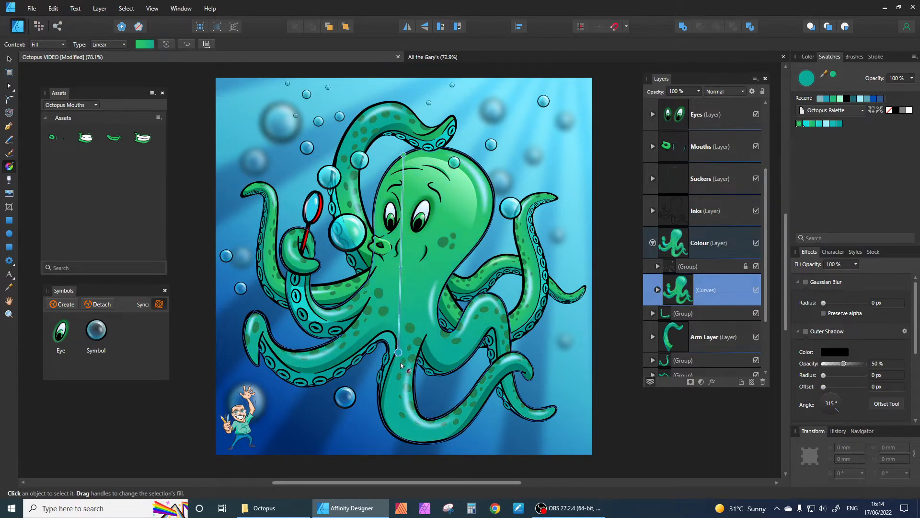
left_click_drag(469, 190, 330, 353)
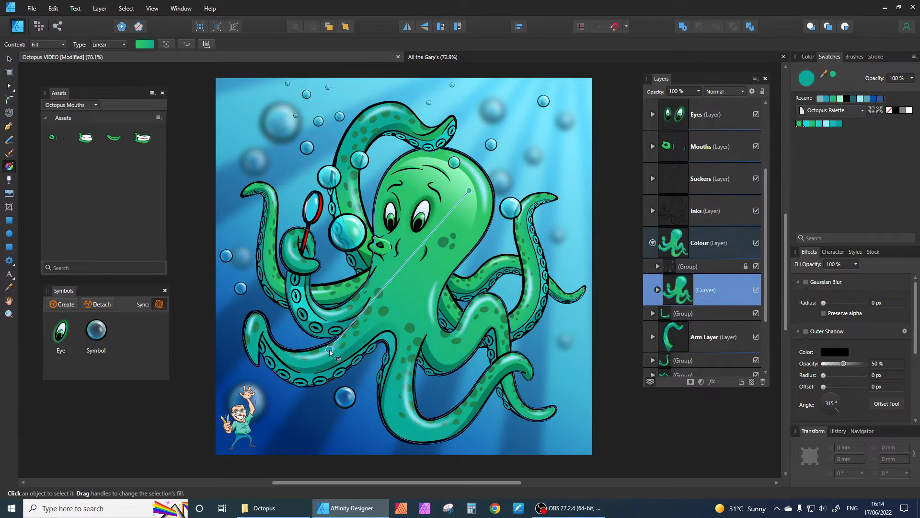
left_click_drag(430, 173, 346, 381)
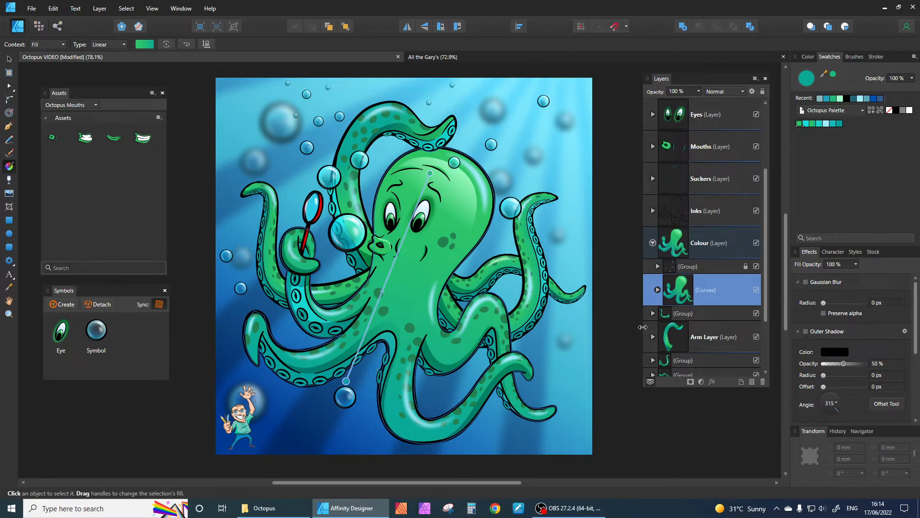
- Select the head highlight nested in the body curves and redraw its linear transparency from the head's upper right edge down to the eye
left_click(657, 289)
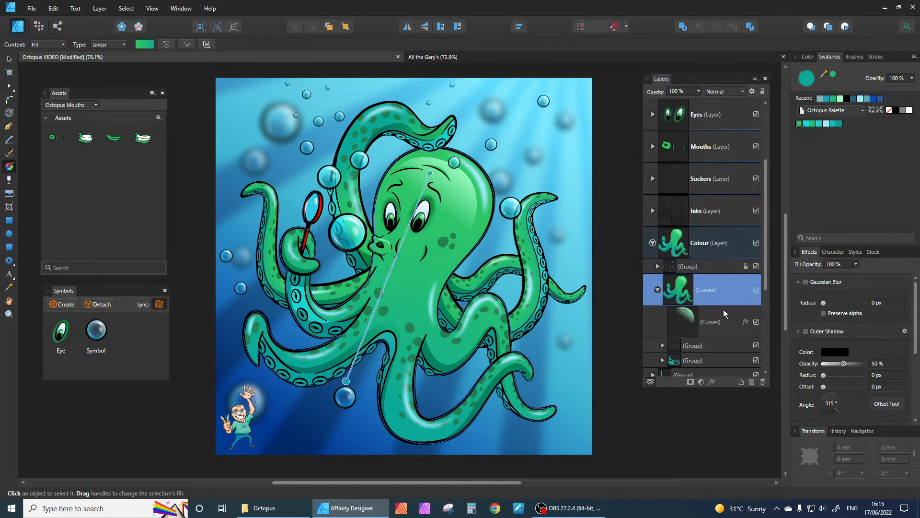
left_click(9, 60)
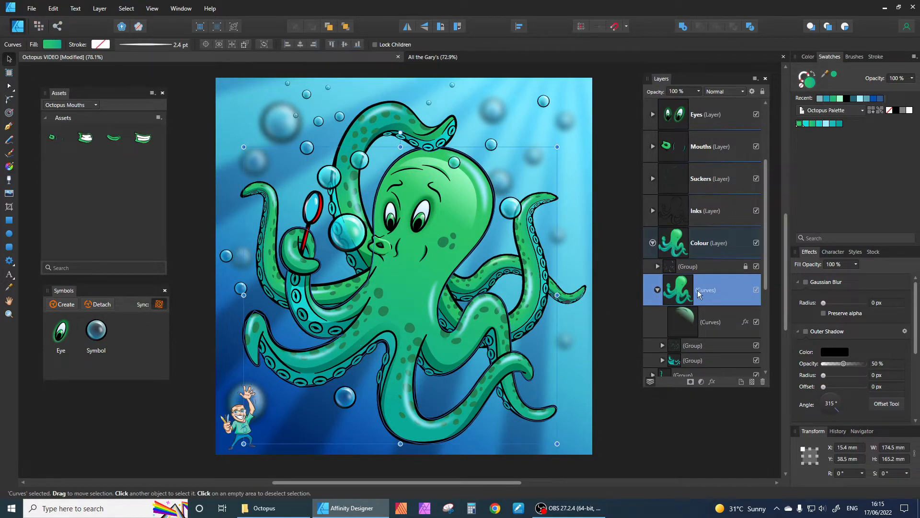
scroll(698, 294, "down", 3)
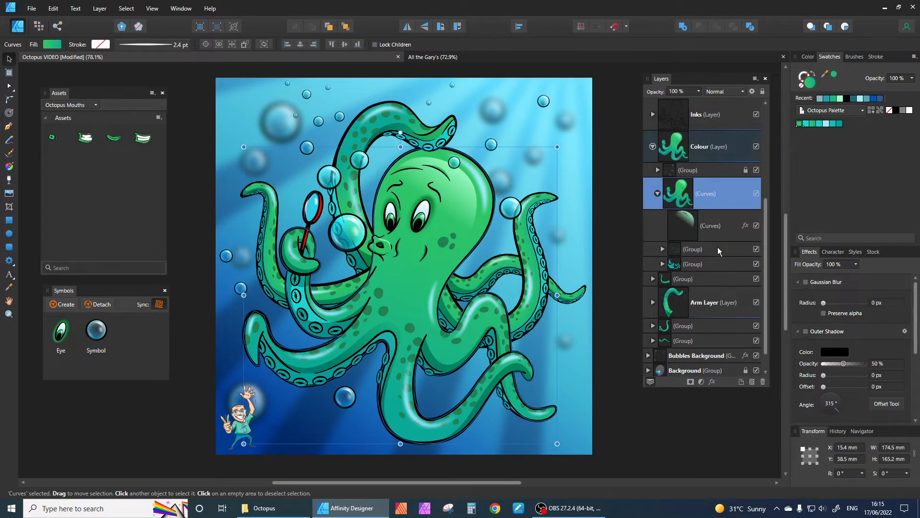
scroll(718, 251, "down", 1)
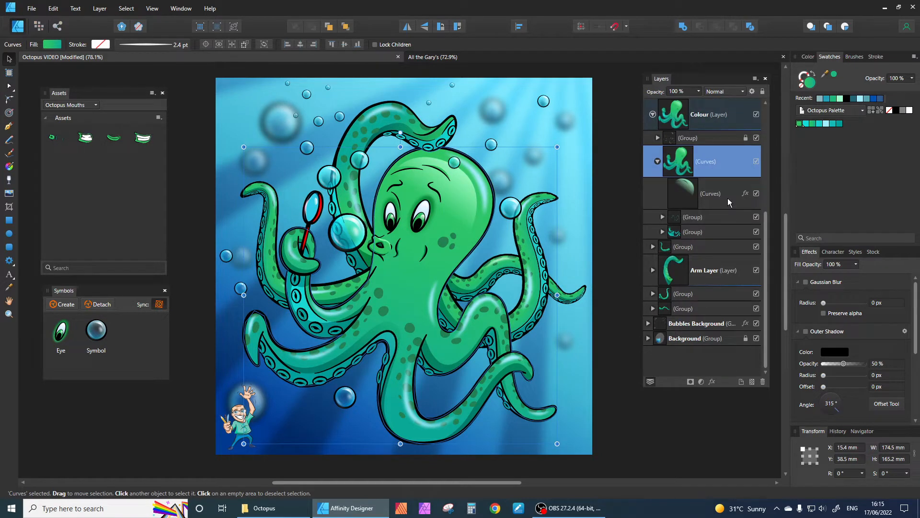
left_click(687, 185)
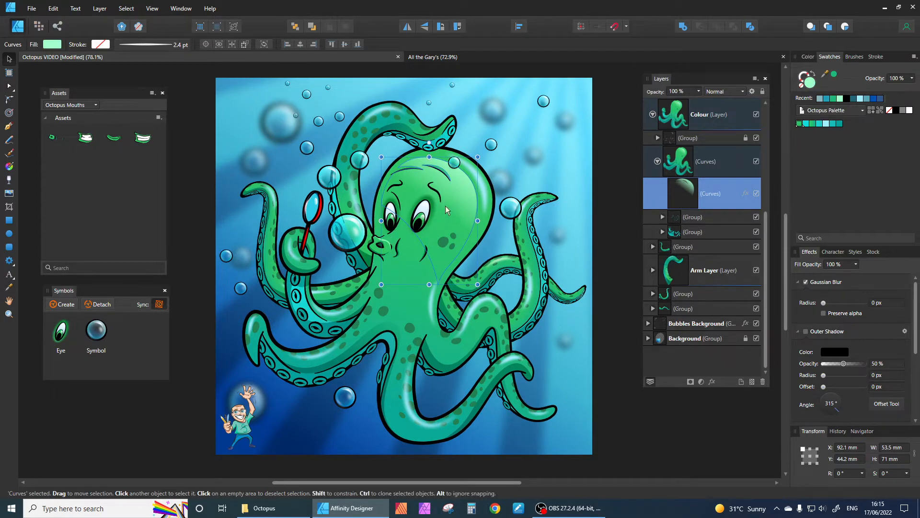
left_click(9, 180)
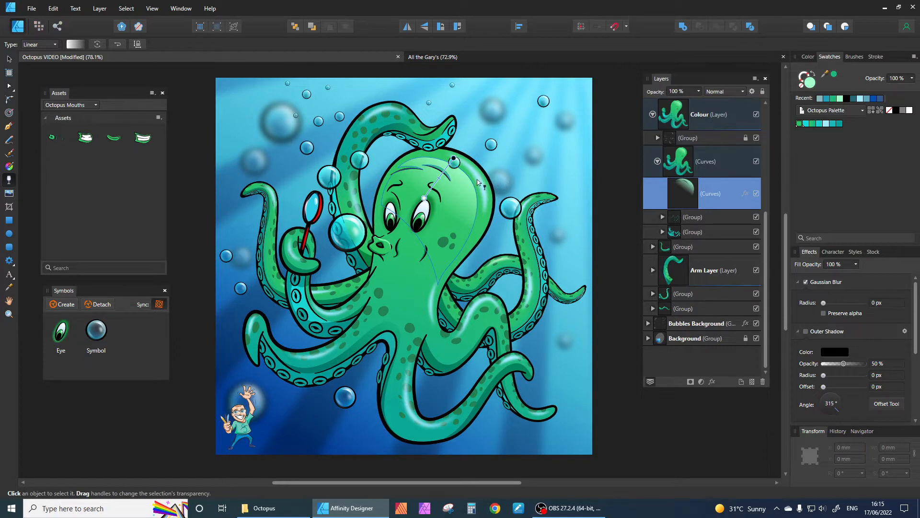
left_click_drag(477, 180, 376, 210)
left_click_drag(427, 159, 421, 251)
left_click_drag(465, 163, 420, 223)
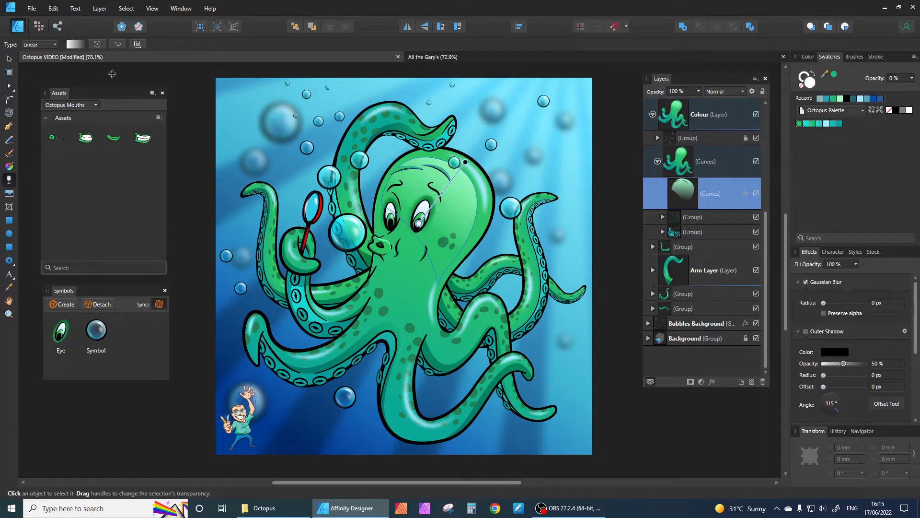
- Change the head highlight's transparency to Elliptical, widen it towards the canvas's right edge and shift its centre slightly up the head
left_click(43, 44)
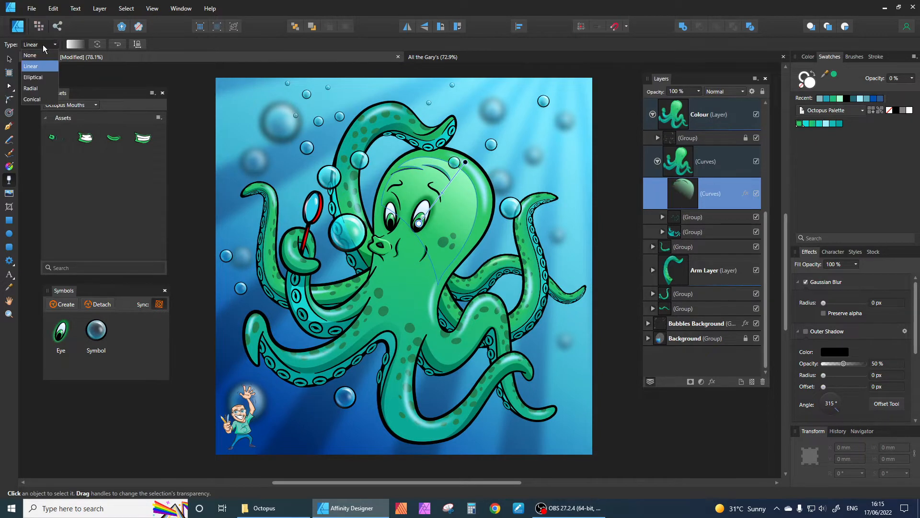
left_click(44, 78)
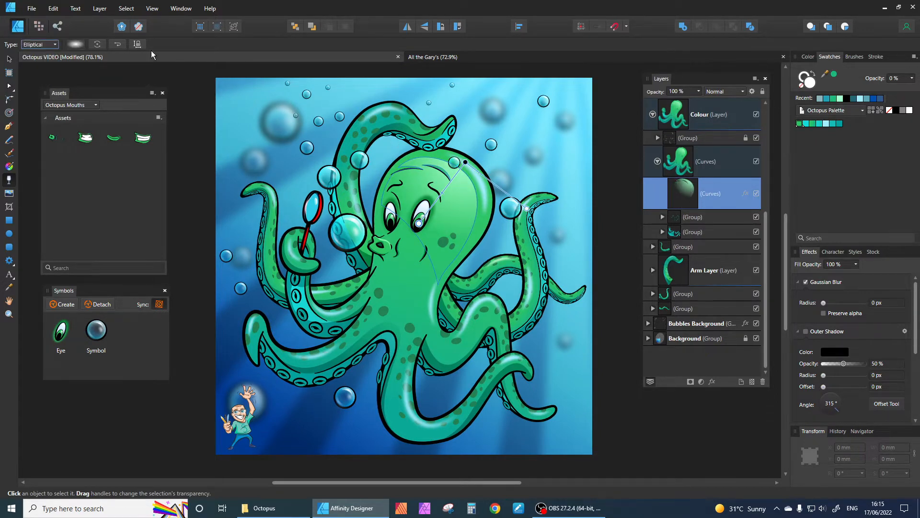
left_click_drag(524, 209, 589, 248)
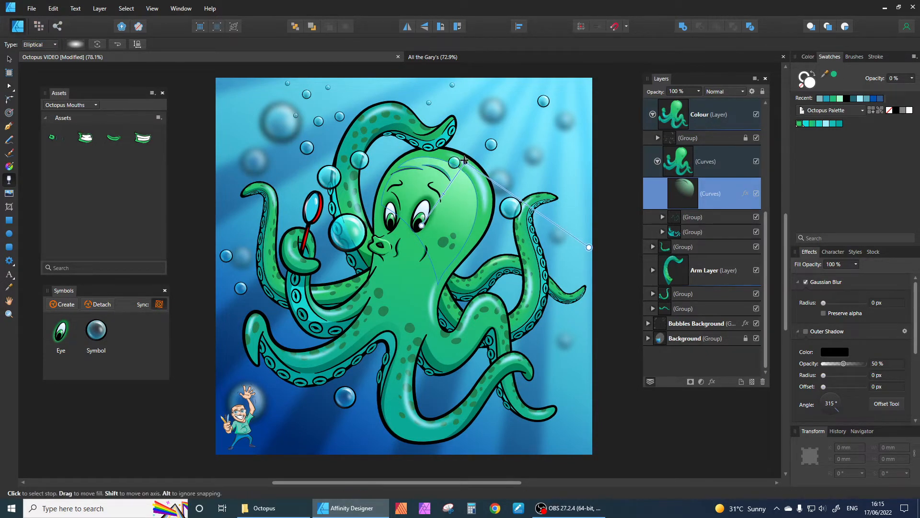
left_click_drag(466, 162, 463, 154)
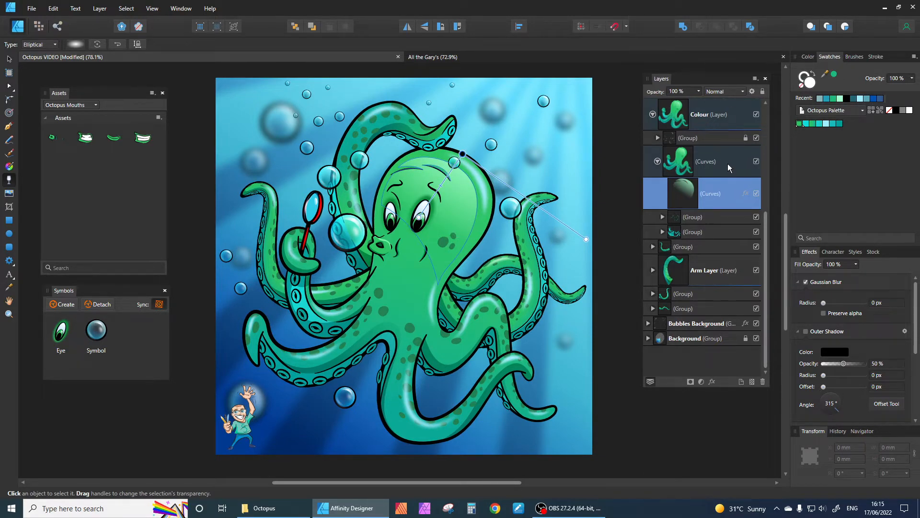
left_click(10, 59)
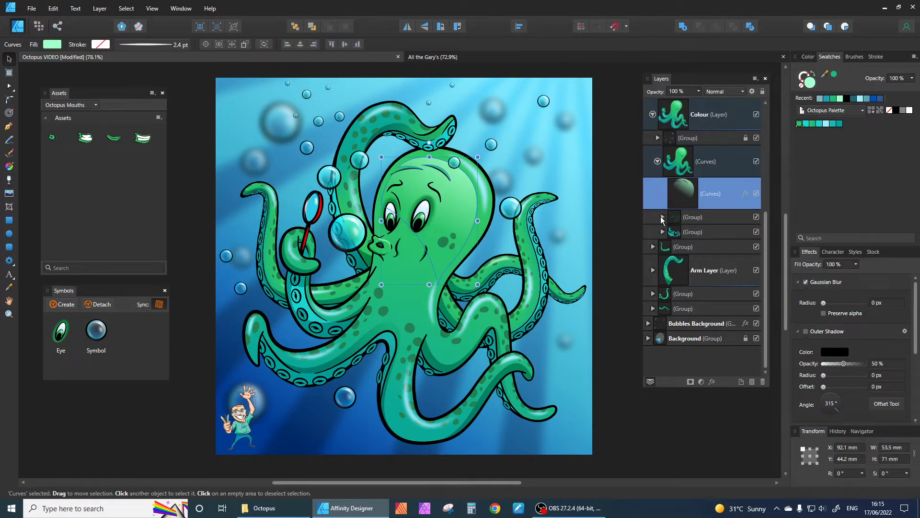
- Examine the dark green spot curves in the first group nested inside the body curves, and collapse that group
left_click(663, 218)
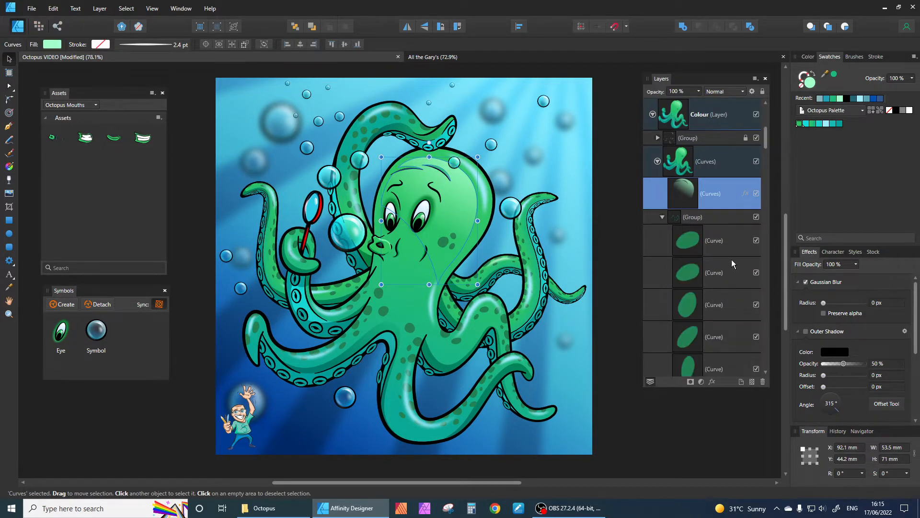
left_click(730, 241)
scroll(727, 288, "down", 4)
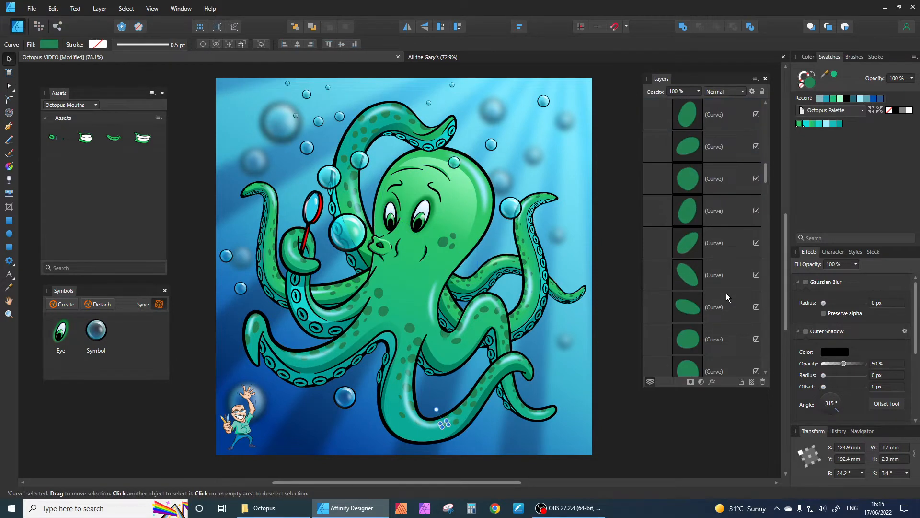
scroll(719, 249, "up", 5)
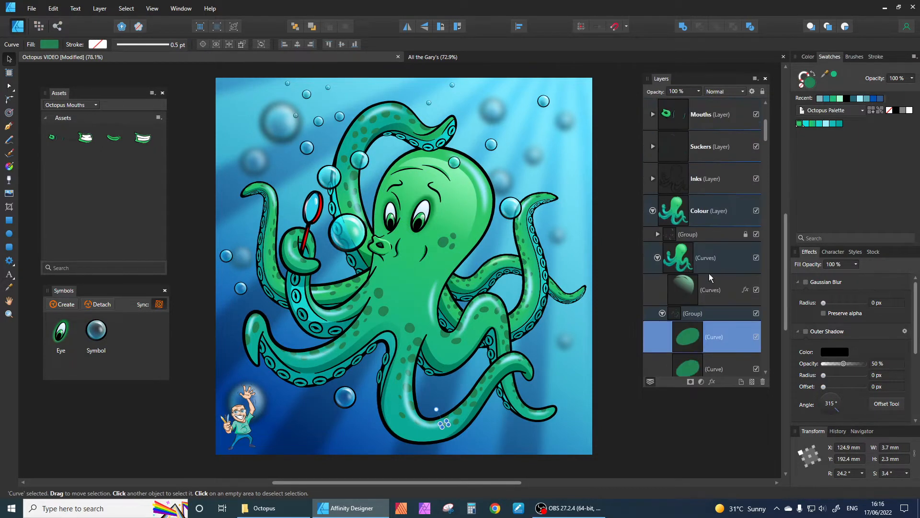
scroll(709, 273, "down", 4)
scroll(704, 266, "up", 2)
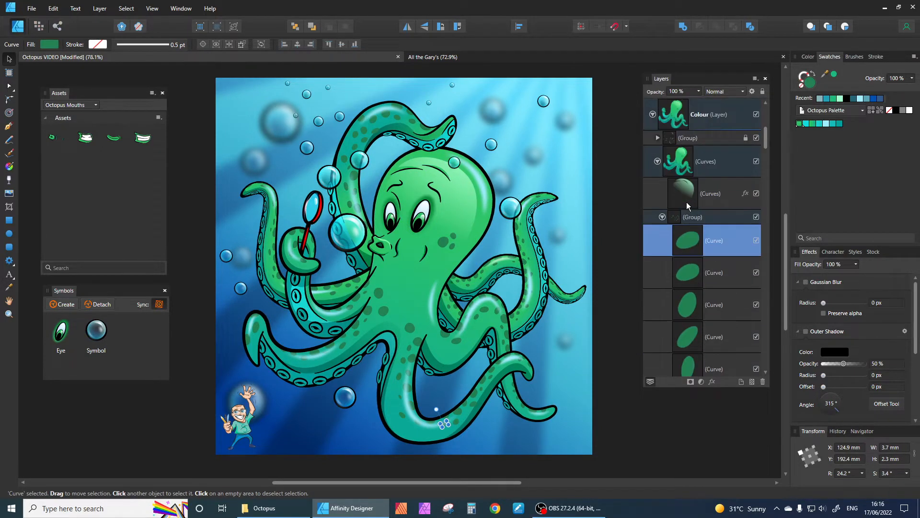
left_click(662, 217)
- Examine the turquoise shading curves in the second group nested in the body, inspect the topmost one's settings, and collapse the group
left_click(663, 232)
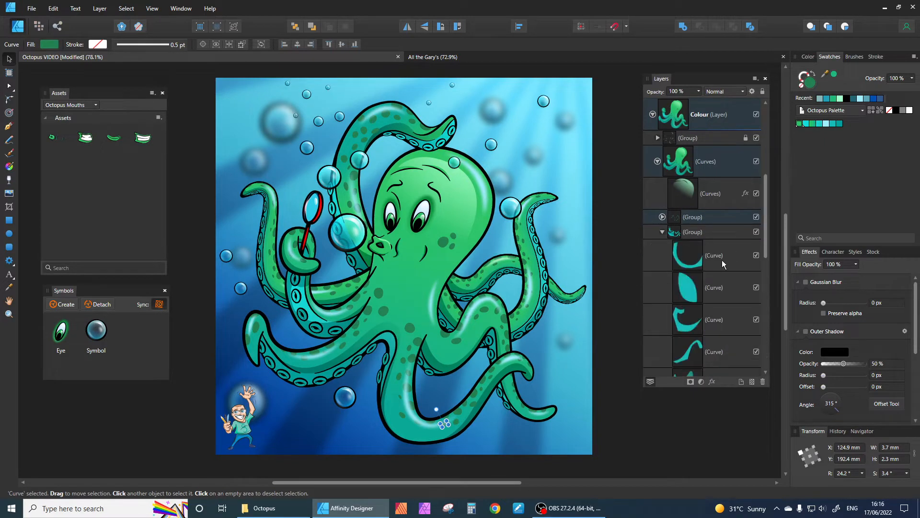
scroll(724, 287, "down", 2)
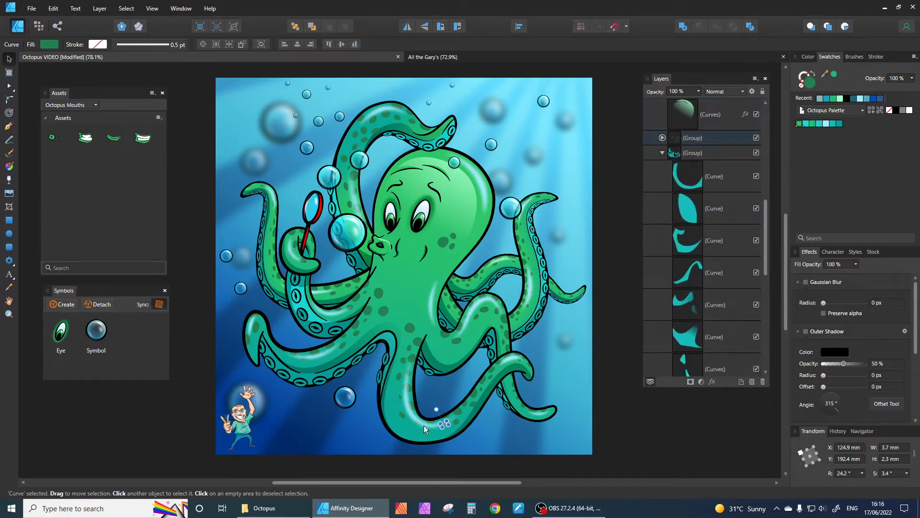
scroll(703, 303, "down", 4)
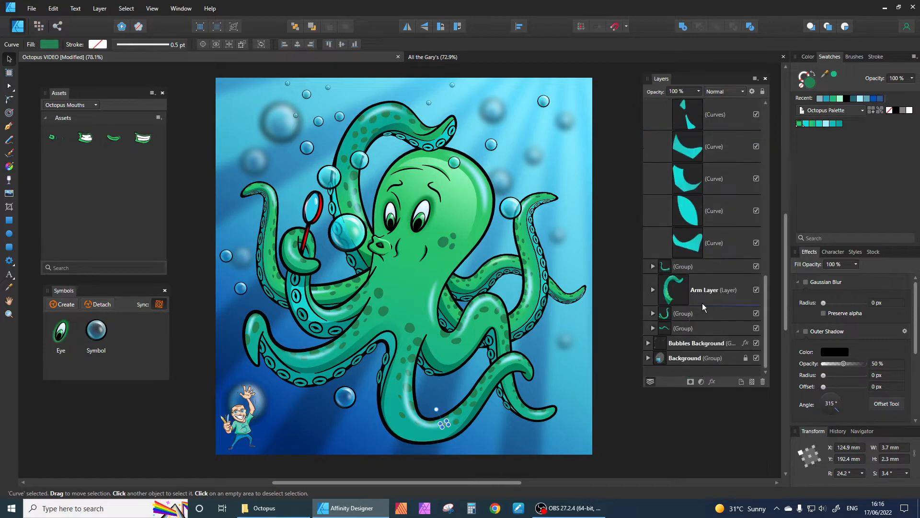
scroll(723, 199, "up", 2)
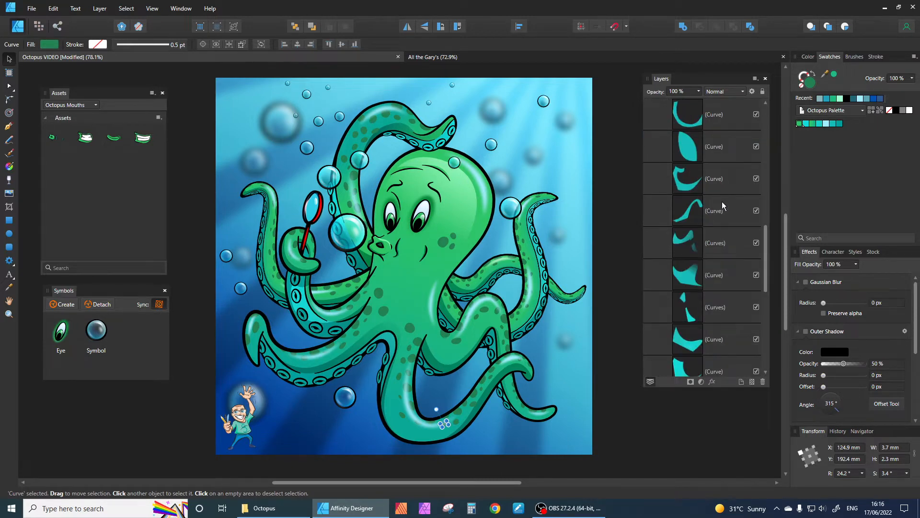
scroll(724, 206, "up", 2)
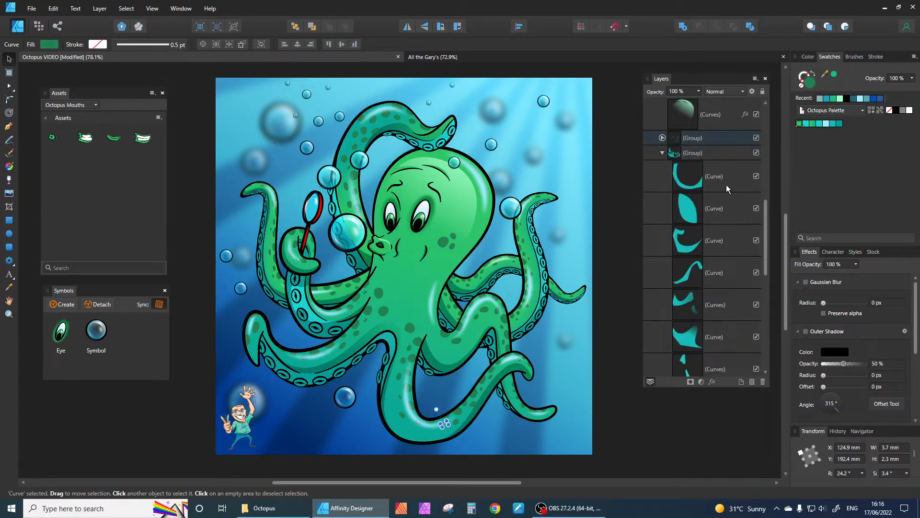
left_click(726, 185)
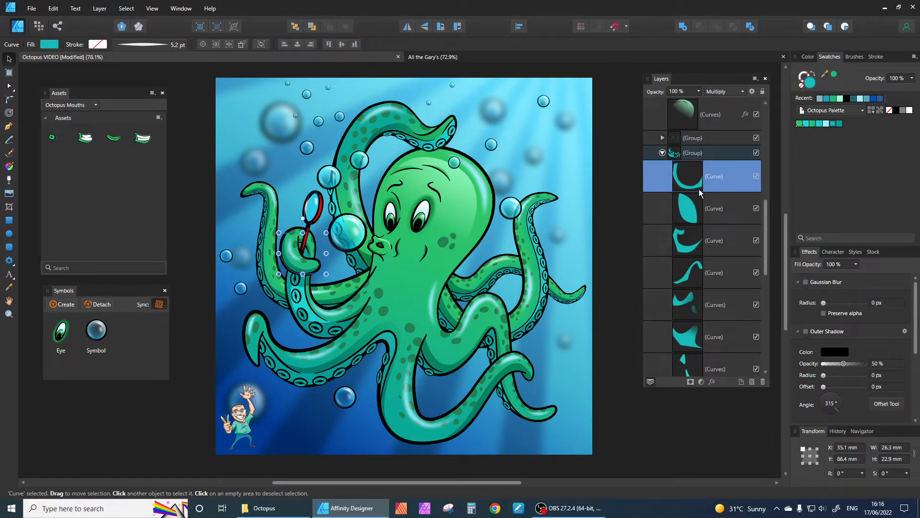
left_click(662, 153)
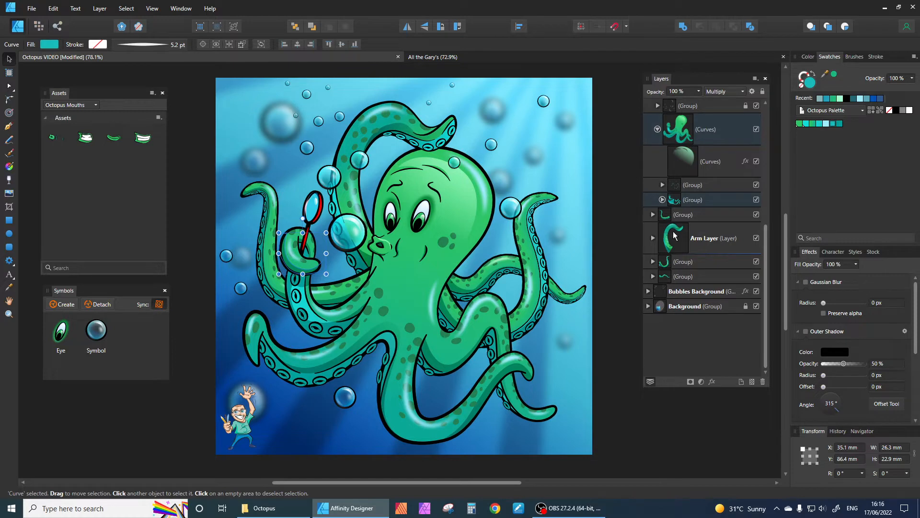
- Collapse the Colour layer, expand the Arm Layer and select its topmost highlight curve
scroll(675, 234, "up", 3)
left_click(652, 178)
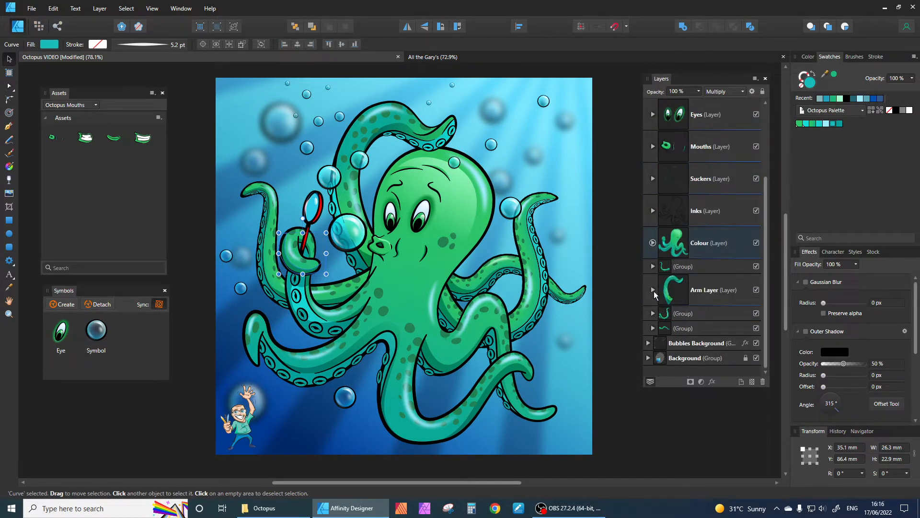
left_click(653, 290)
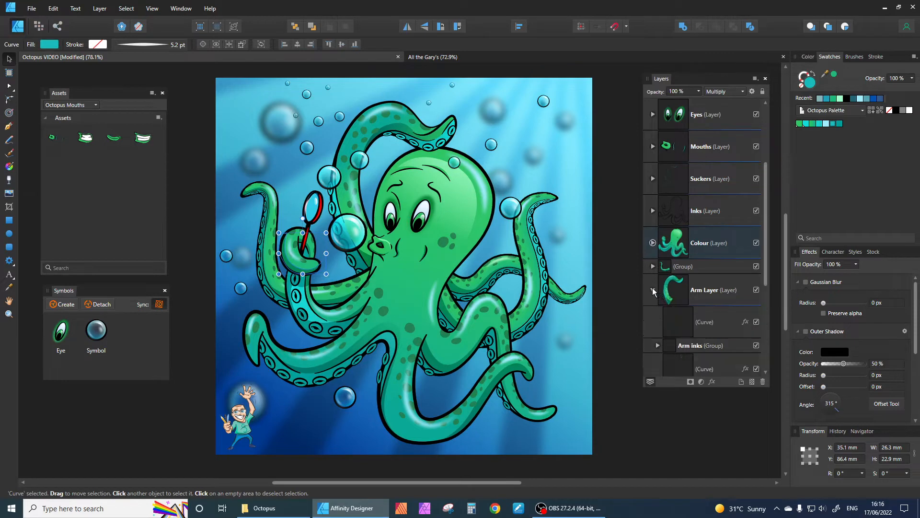
scroll(683, 292, "down", 4)
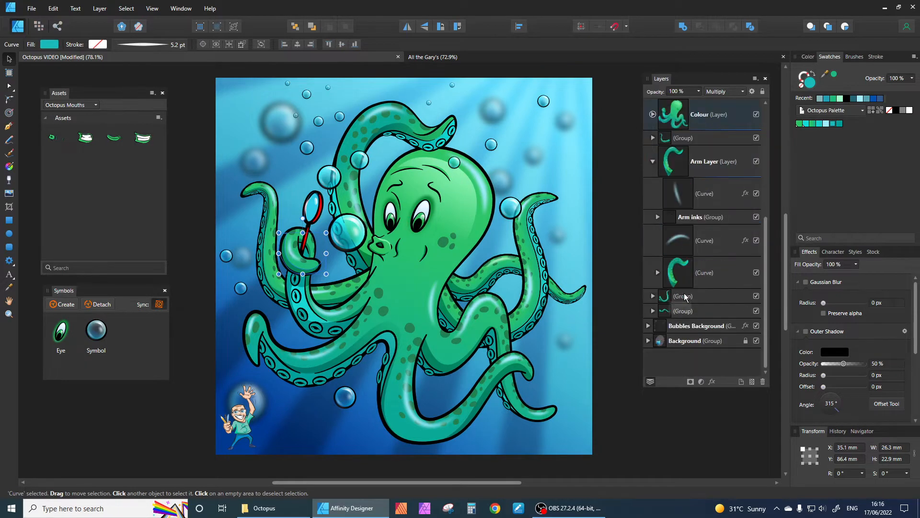
left_click(681, 192)
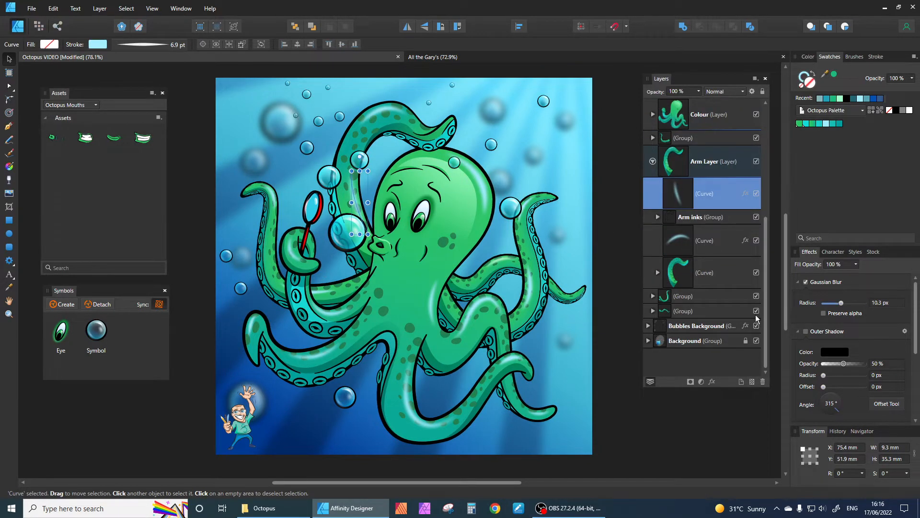
- Examine the arm highlight's stroke pressure profile with its Gaussian Blur temporarily switched off, restore the blur and collapse the Arm Layer
left_click(806, 283)
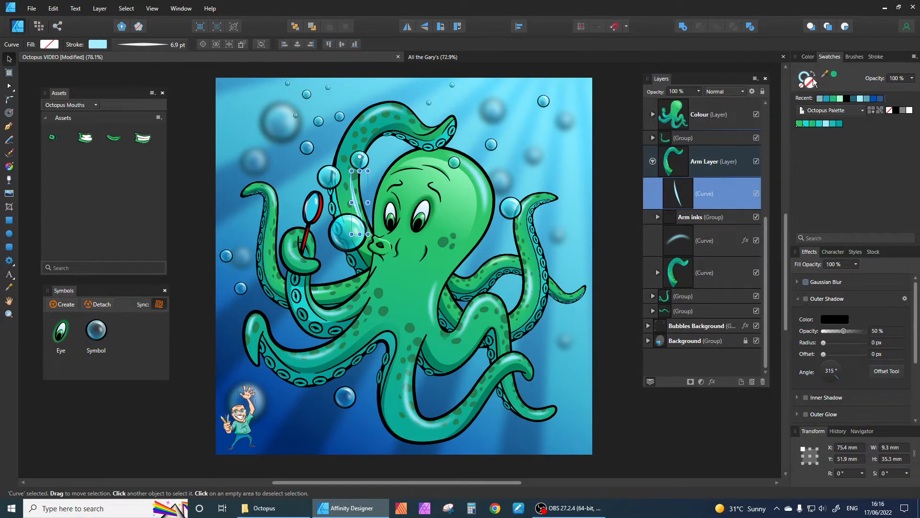
left_click(876, 57)
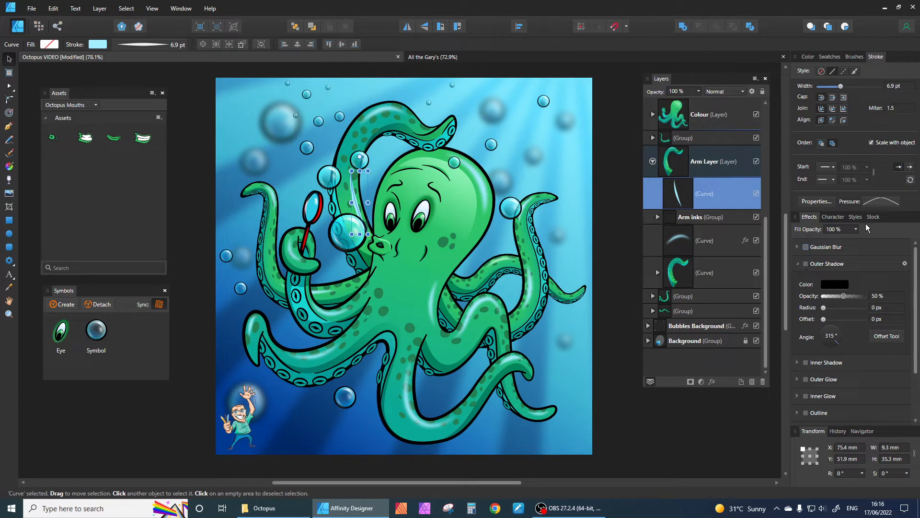
left_click(885, 205)
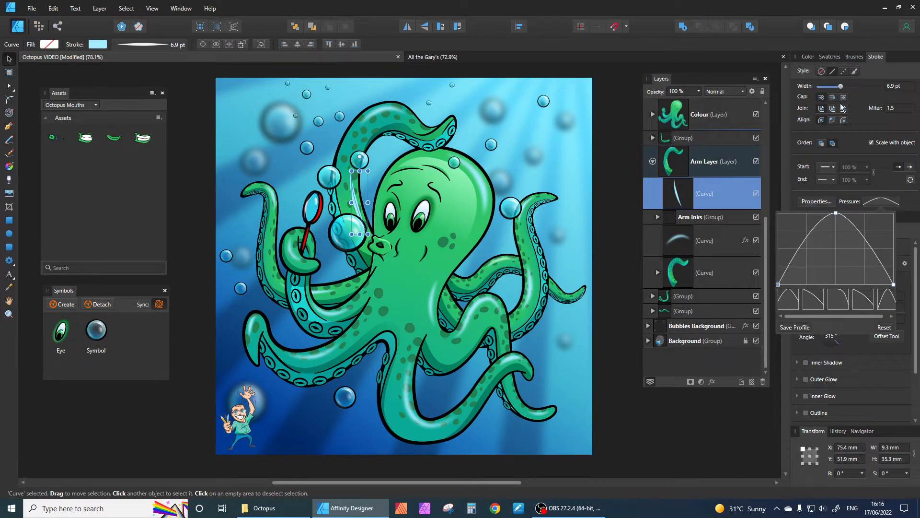
left_click(877, 55)
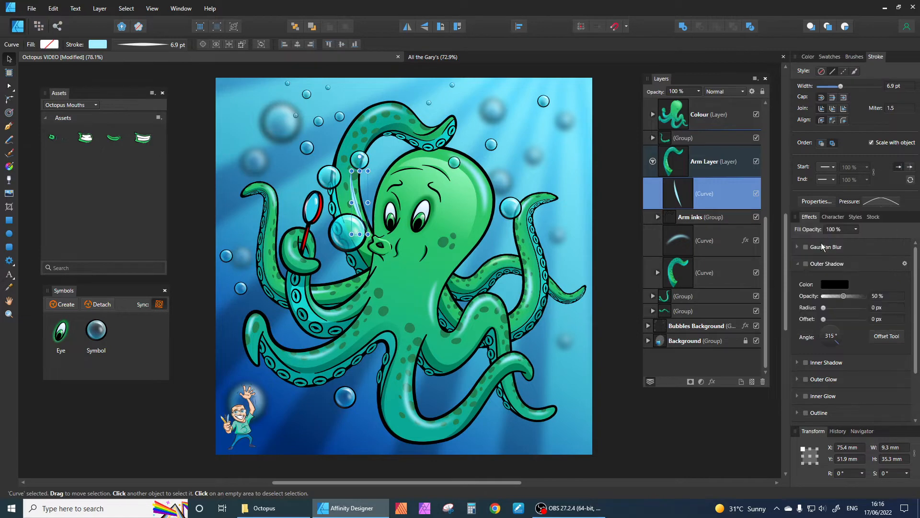
left_click(806, 248)
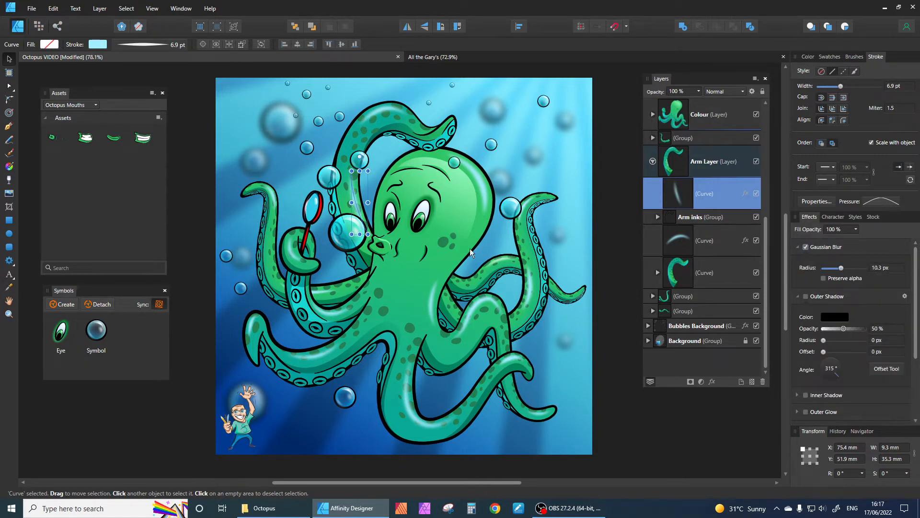
left_click(606, 180)
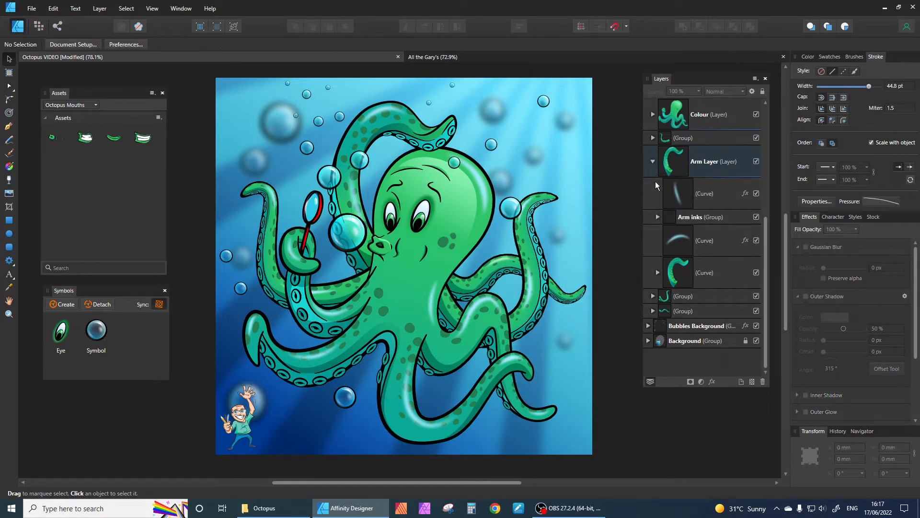
left_click(653, 163)
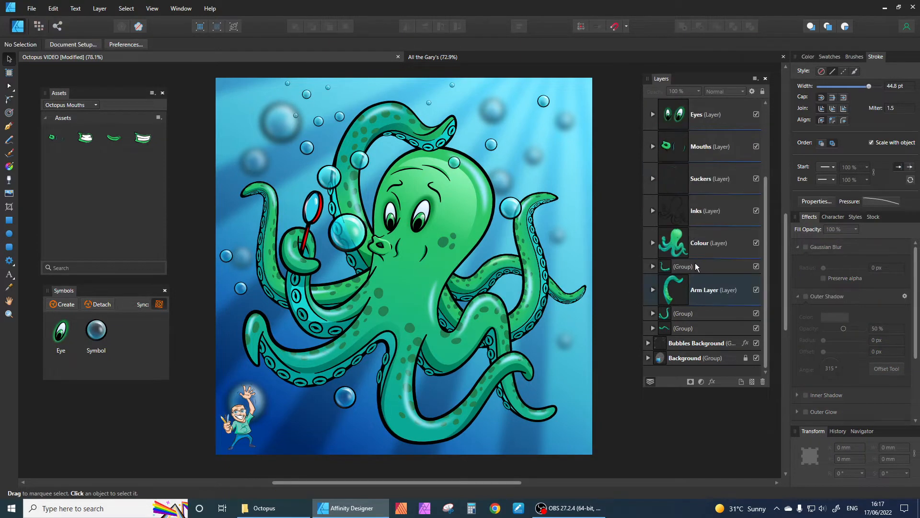
- Expand the group of the raised tentacle beside the head's right and show the nodes of its bottom brush-stroke curve
left_click(543, 295)
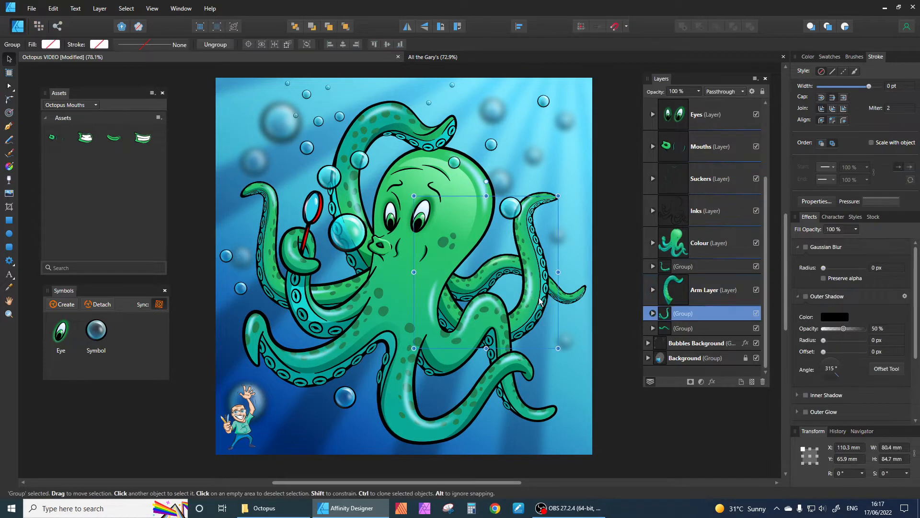
left_click(653, 314)
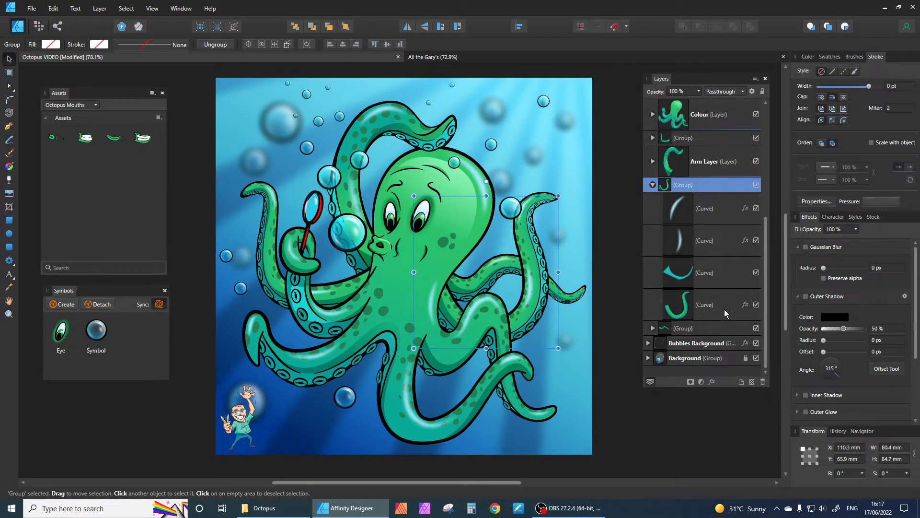
left_click(724, 313)
left_click(8, 86)
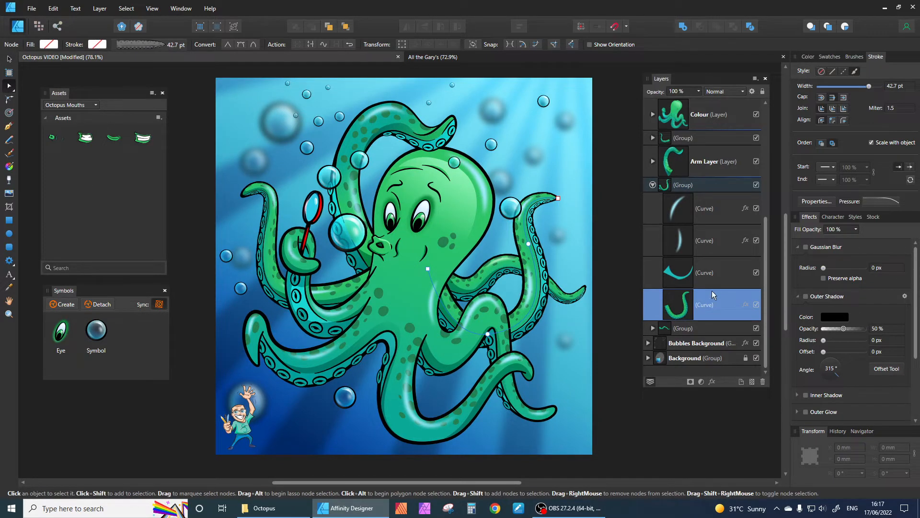
- Hide the tentacle's two highlights and shading curve, and try bending the brush-stroke curve by moving its tip, middle node and handle
left_click(725, 270)
left_click(725, 206, "shift")
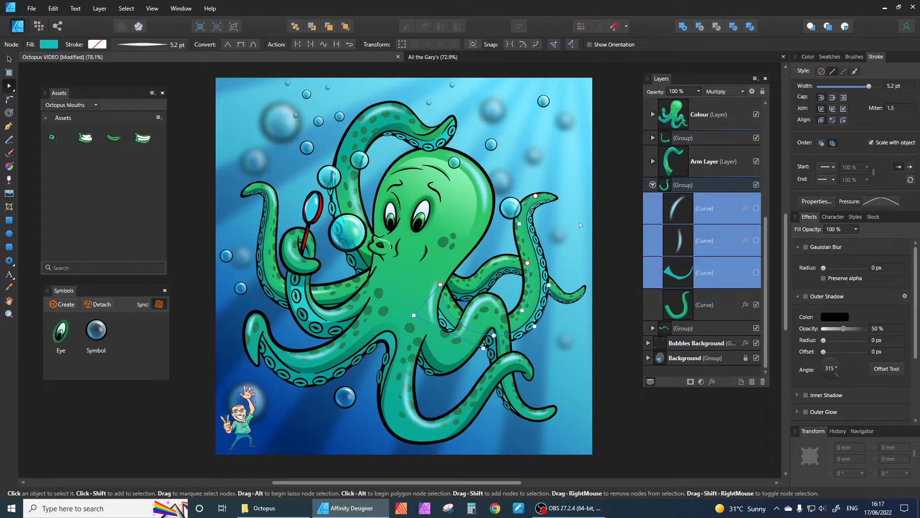
left_click(736, 306)
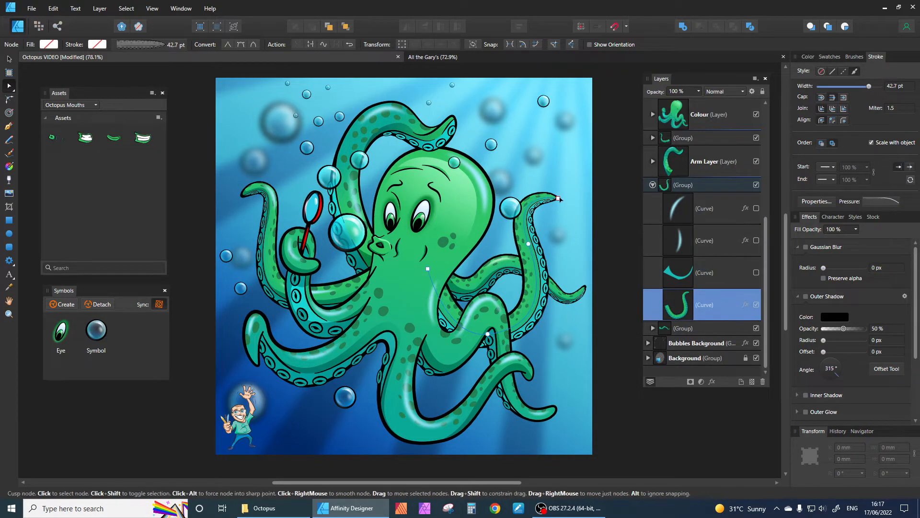
left_click(567, 206)
left_click_drag(569, 207, 503, 270)
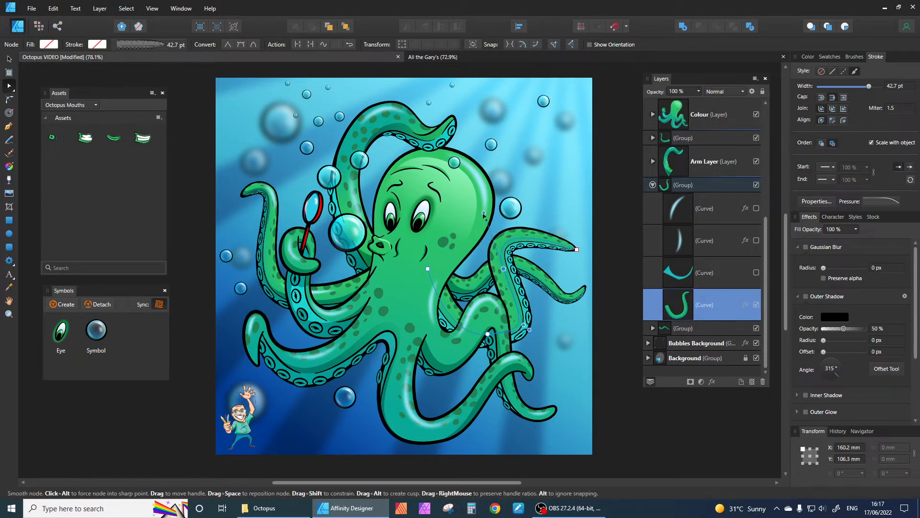
left_click_drag(484, 213, 482, 169)
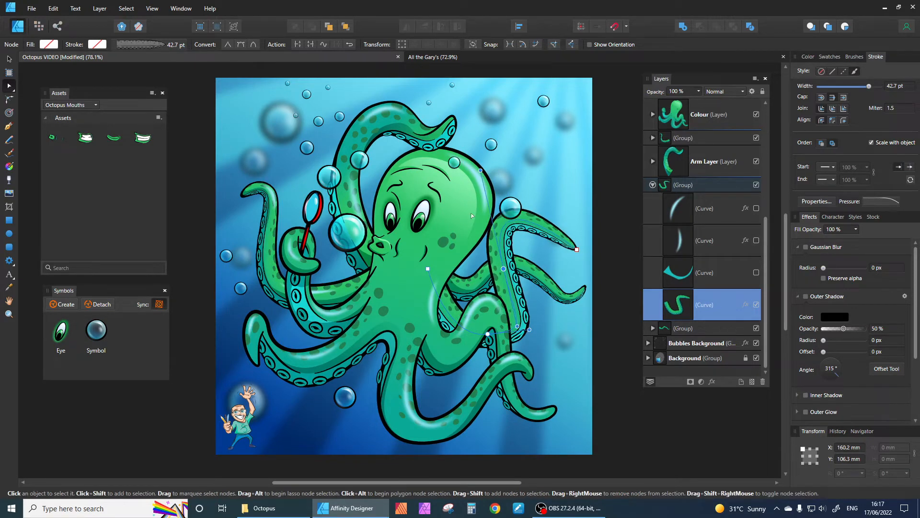
- Undo the tentacle reshaping and the hiding of its highlights and shading, and collapse the tentacle's group
key("ctrl+z")
key("ctrl+z")
key("ctrl+z")
key("ctrl+z")
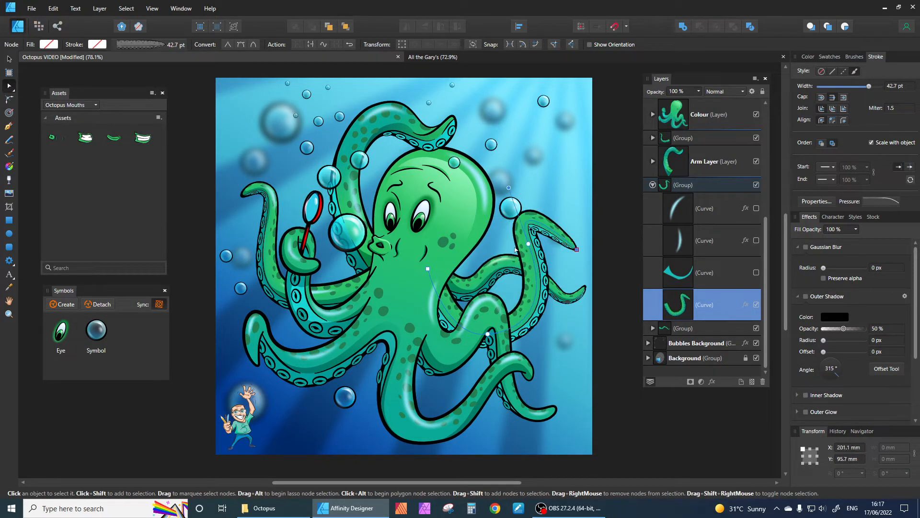
key("ctrl+z")
key("ctrl+z")
key("ctrl+z")
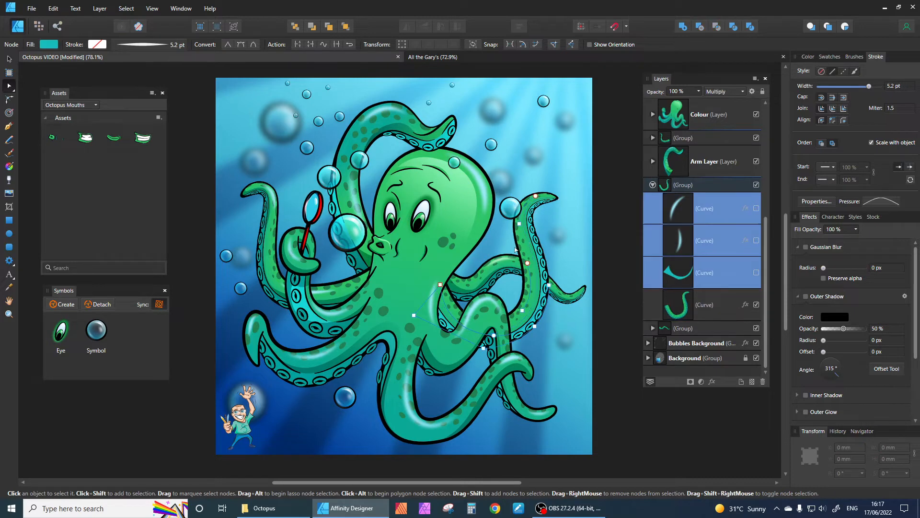
key("ctrl+z")
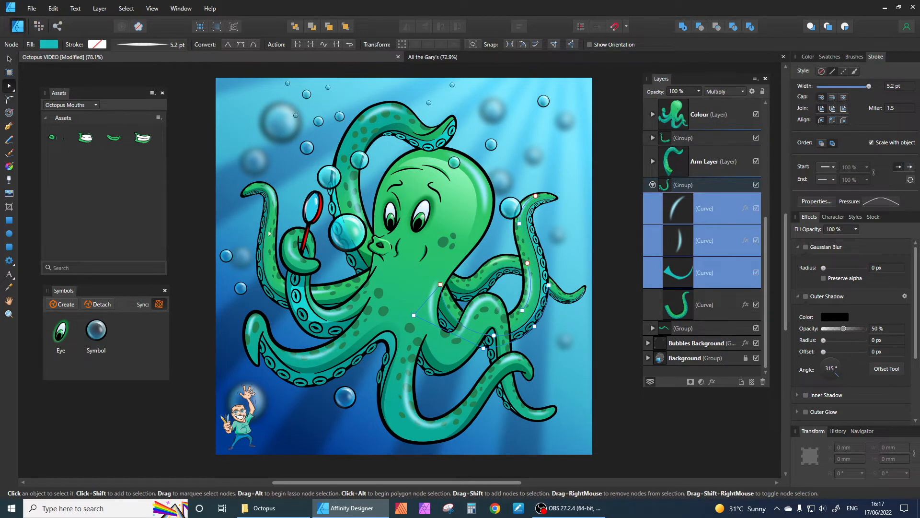
key("ctrl+z")
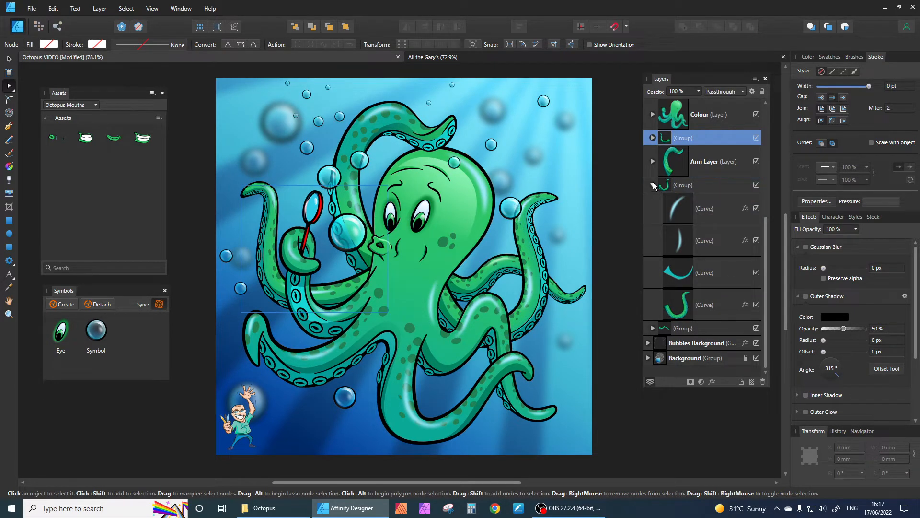
left_click(653, 185)
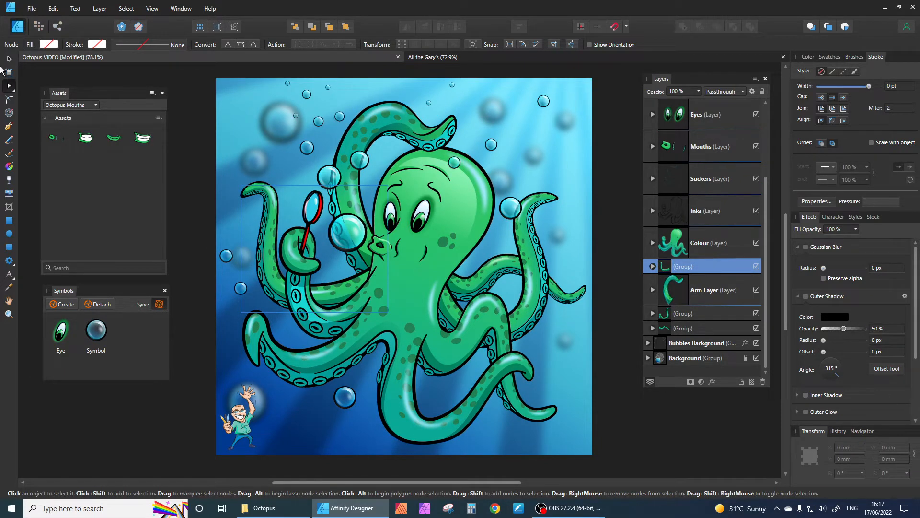
left_click(9, 59)
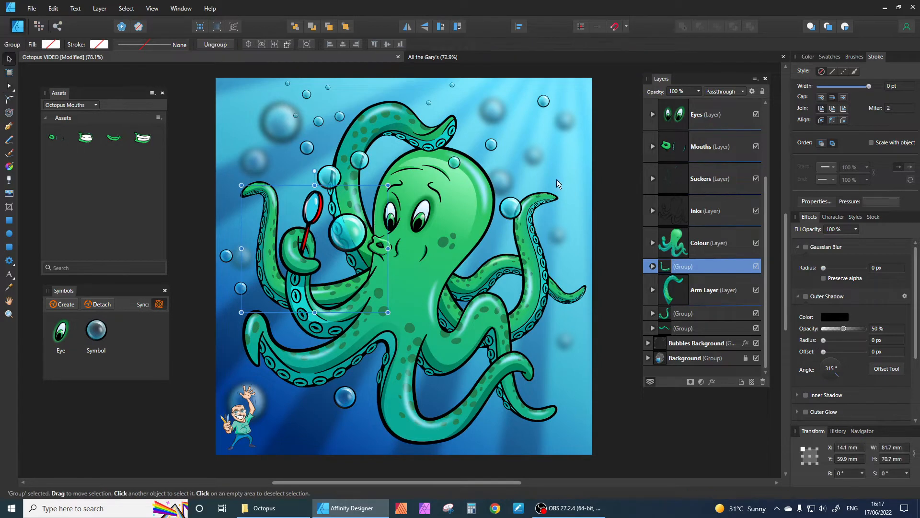
- Display the GS Designs Tenticles brushes and add a new layer above the cartoon man's group at the top of the stack
left_click(854, 57)
scroll(698, 122, "up", 3)
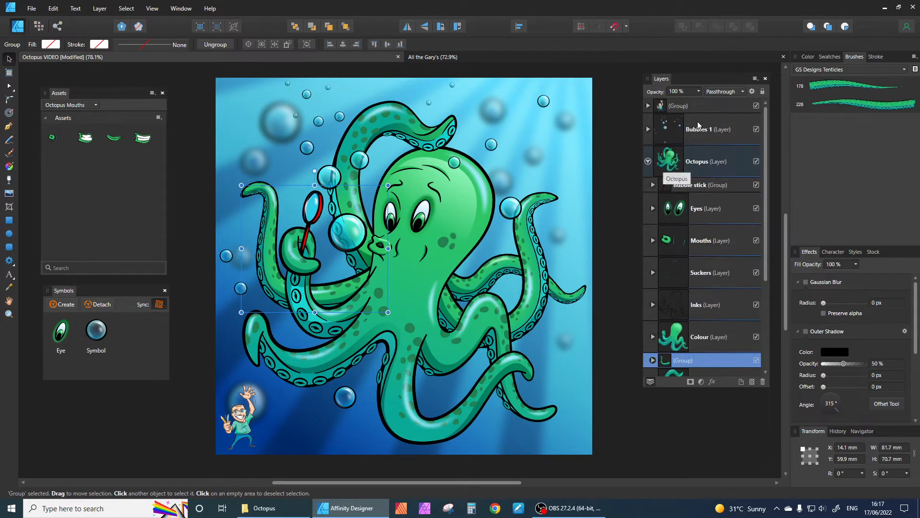
left_click(720, 107)
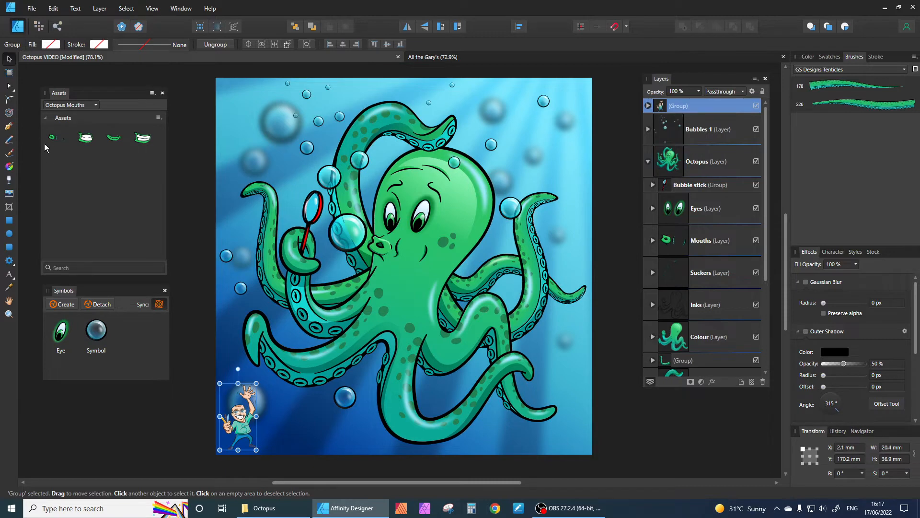
left_click(741, 382)
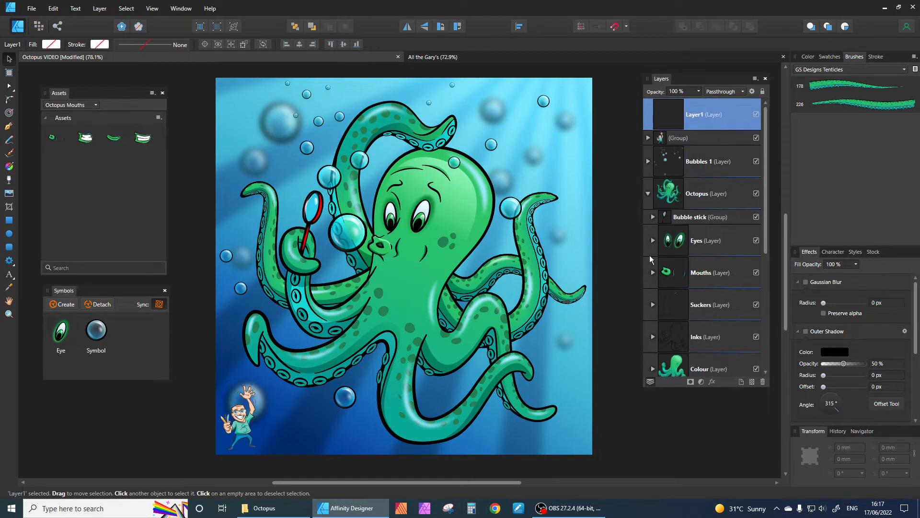
- Draw an open, wavy four-node curve with the Pen tool across the upper part of the canvas on the new layer
left_click(9, 126)
left_click(247, 147)
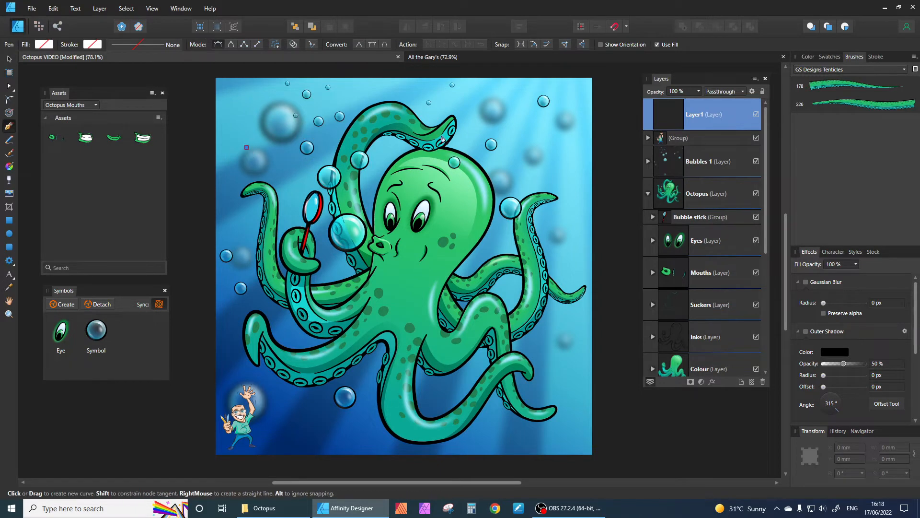
left_click_drag(351, 121, 405, 153)
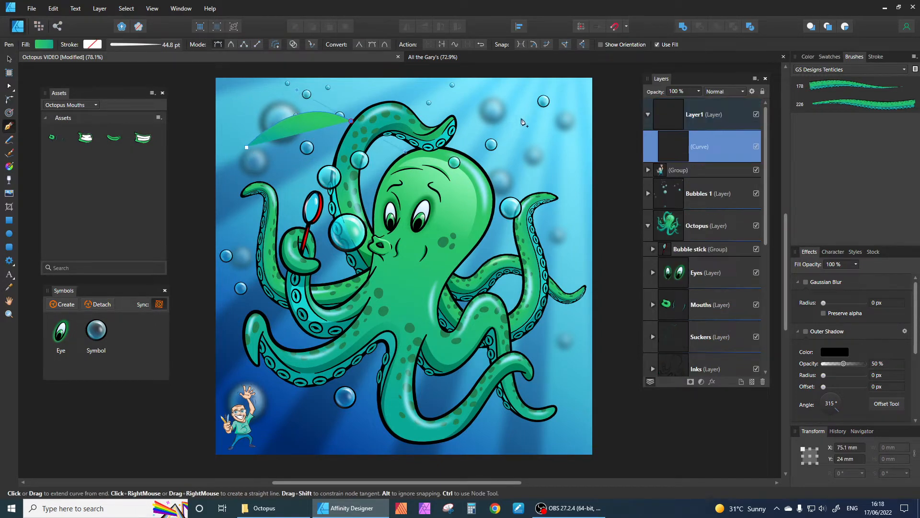
left_click_drag(522, 118, 561, 108)
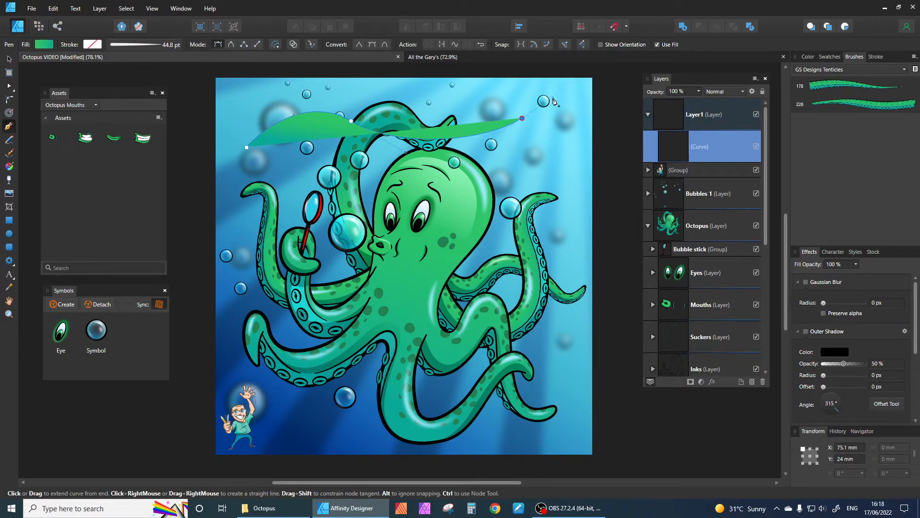
left_click(564, 123)
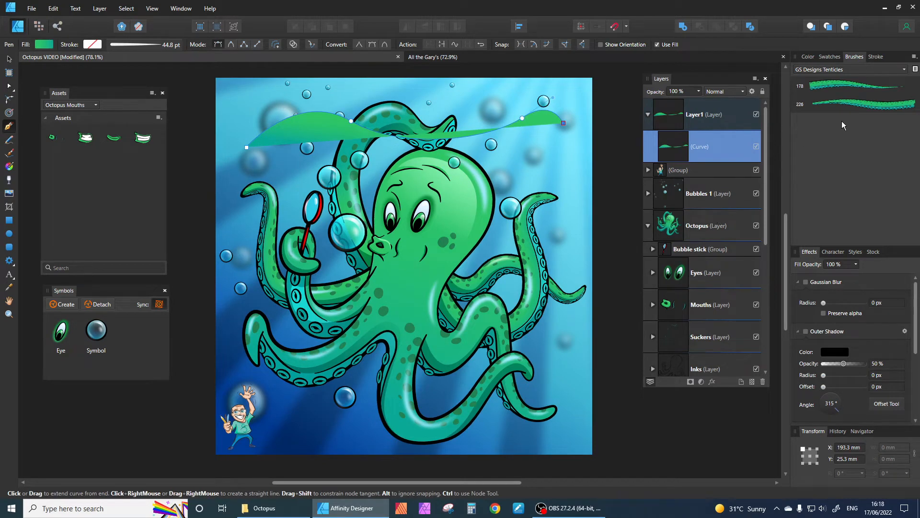
- Remove the wavy curve's fill, apply the 178 tentacle brush to its stroke and display the stroke settings
left_click(827, 59)
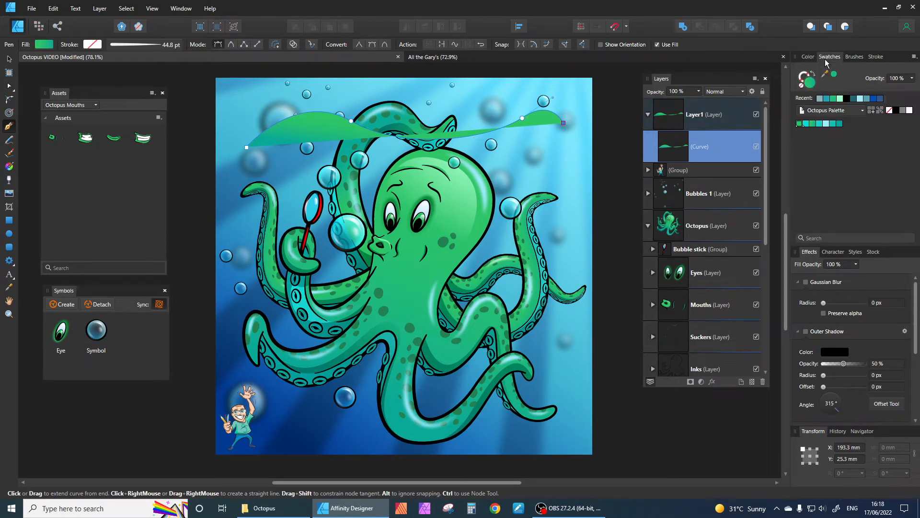
left_click(802, 88)
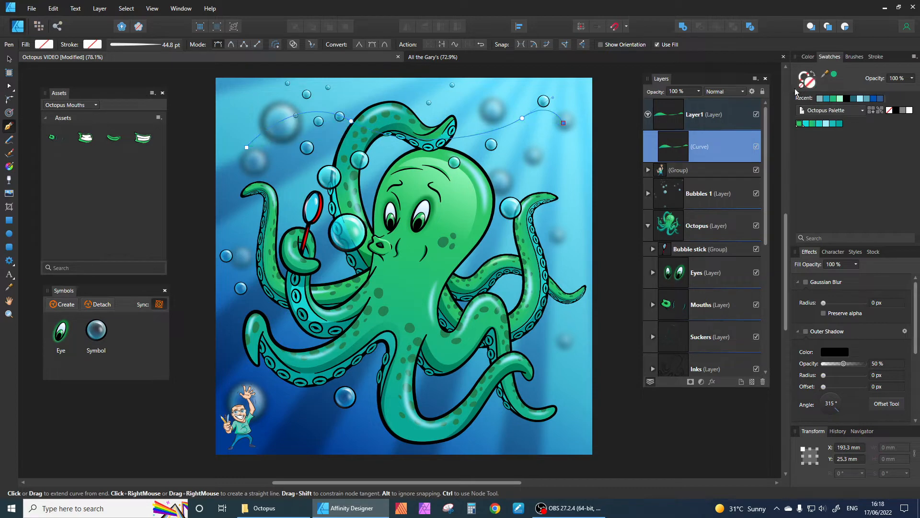
left_click(854, 57)
left_click(846, 84)
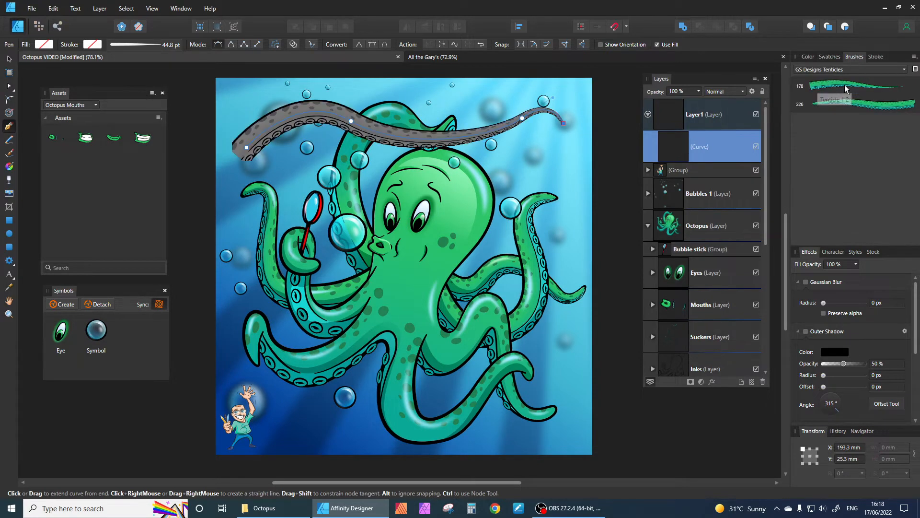
left_click(876, 57)
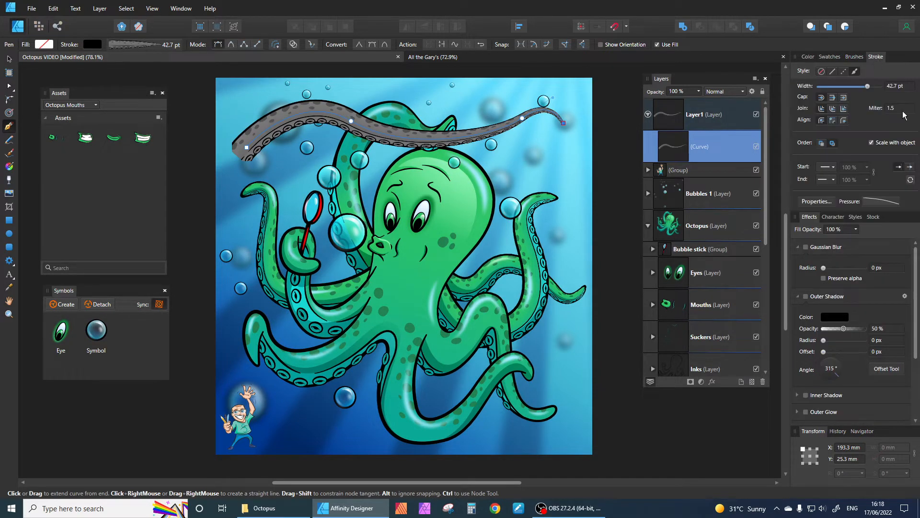
- Set the wavy curve's stroke colour to none and reset its stroke pressure profile
left_click(838, 57)
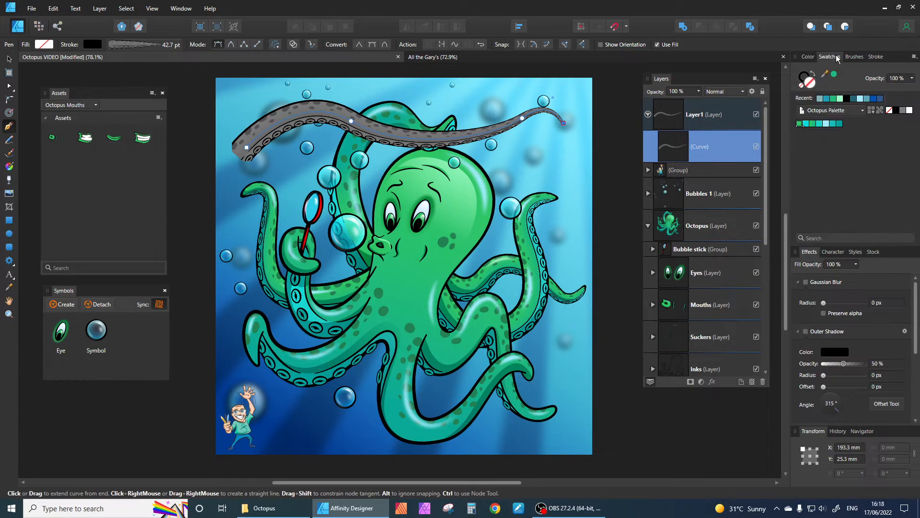
left_click(800, 76)
left_click(801, 86)
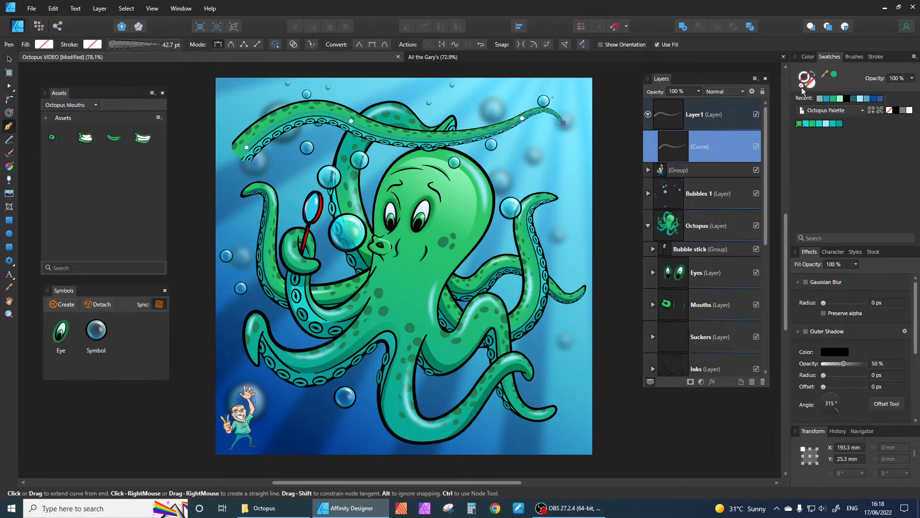
left_click(879, 59)
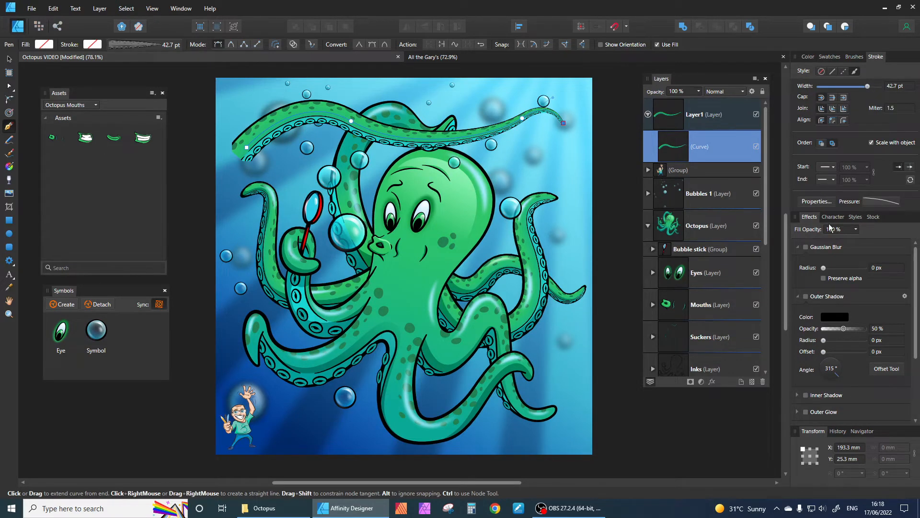
left_click(873, 203)
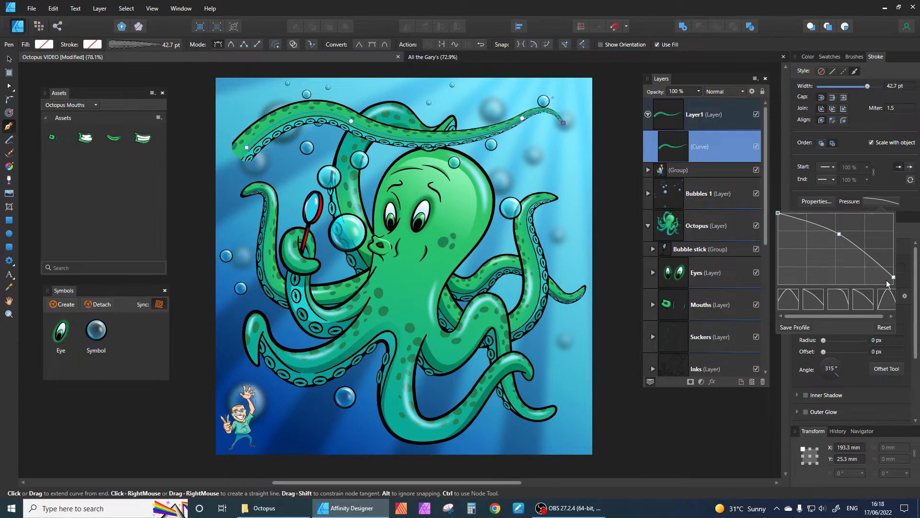
left_click(885, 329)
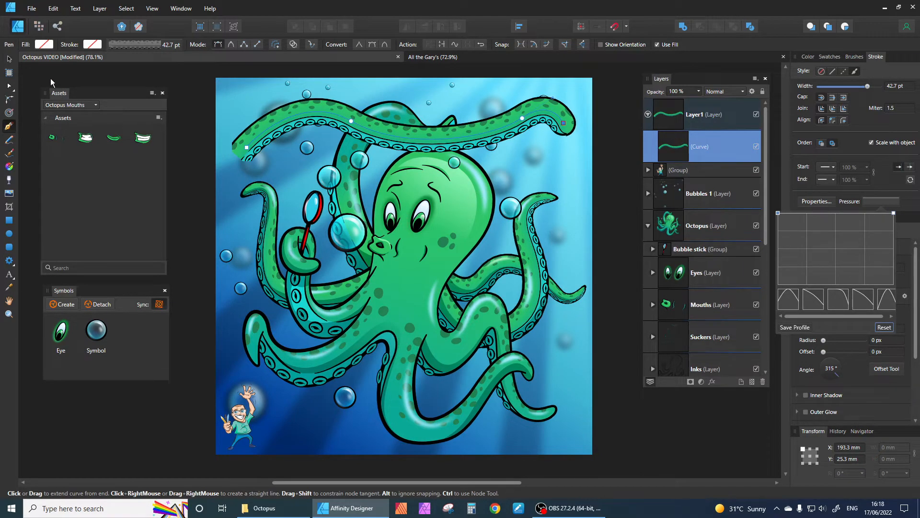
- Move the curve's third node up and slightly left with the Node tool, and give the stroke a butt cap
left_click(13, 86)
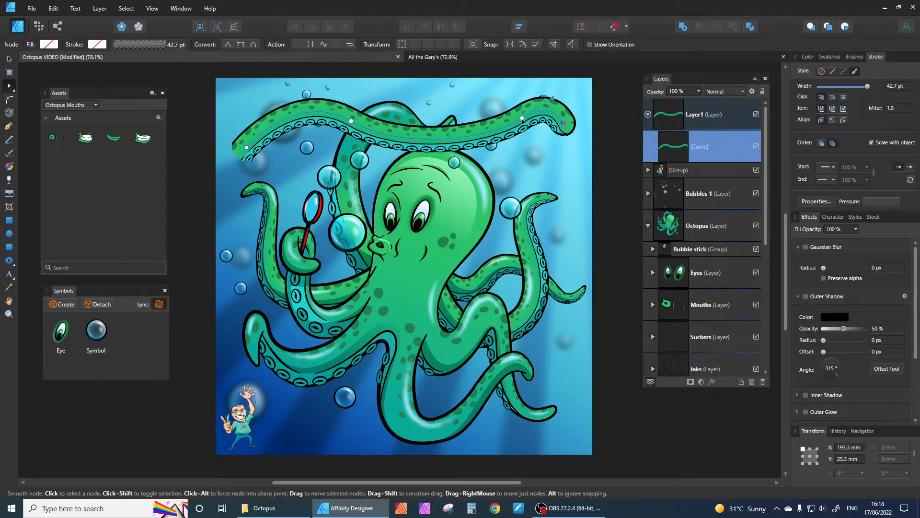
left_click_drag(524, 126, 516, 103)
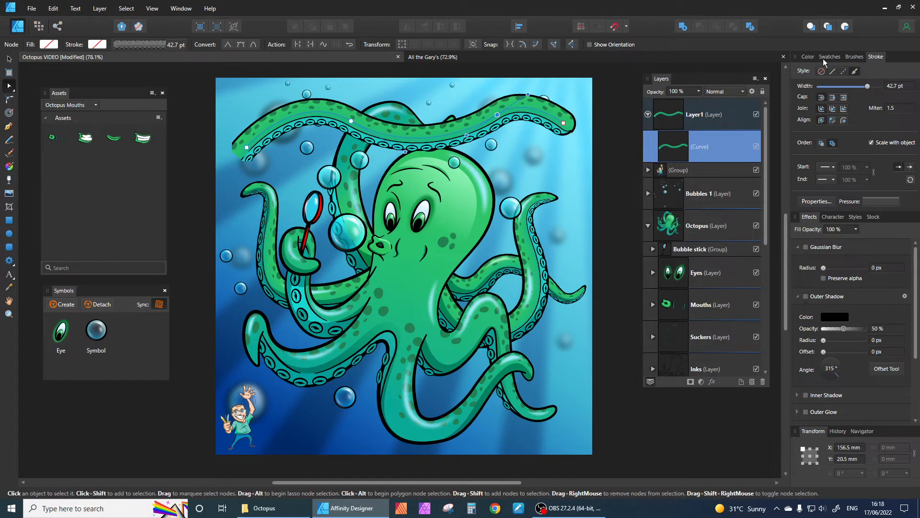
left_click(854, 56)
left_click(830, 56)
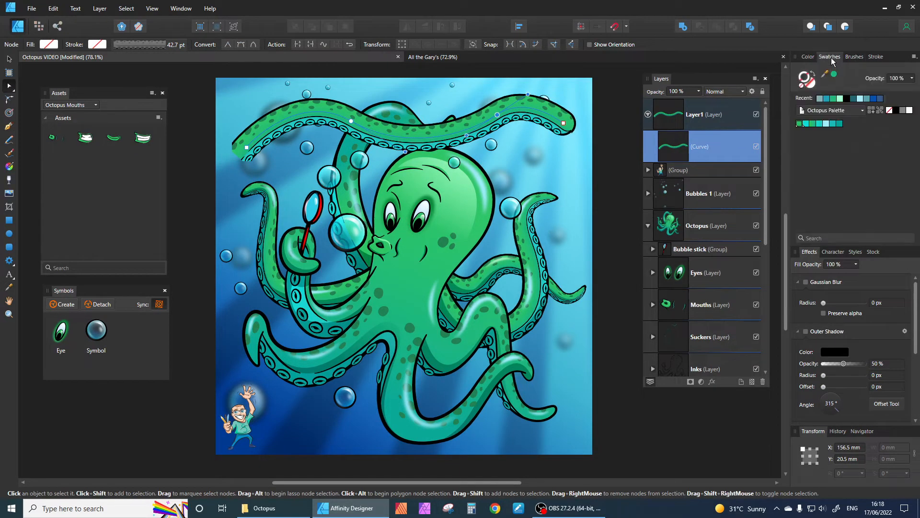
left_click(876, 57)
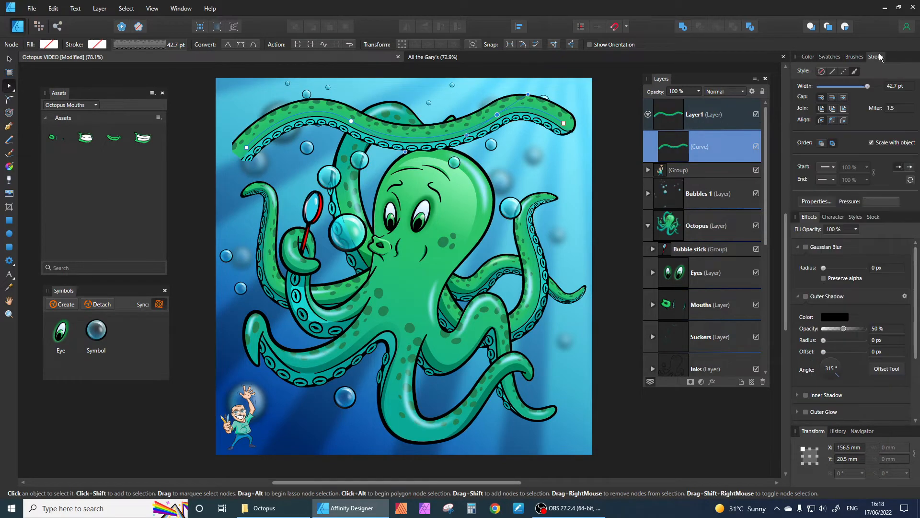
left_click(833, 99)
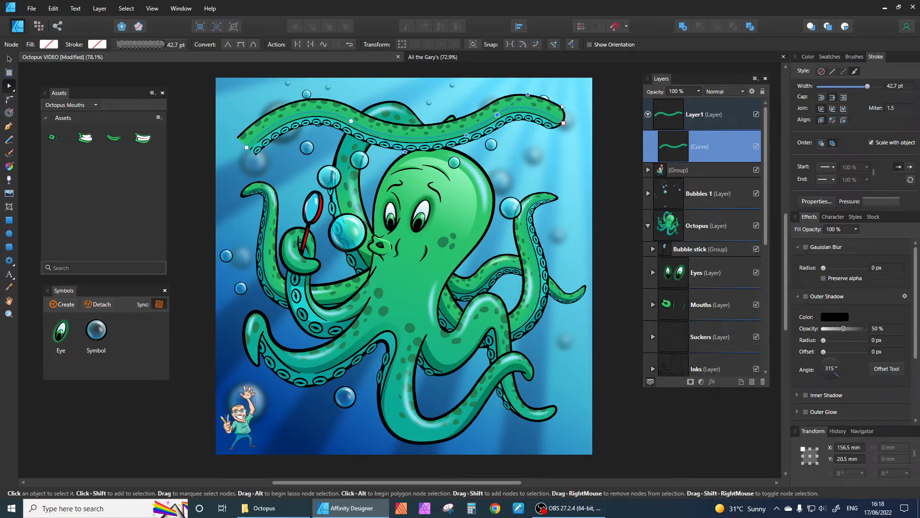
- Taper the curve with a gradually declining pressure profile preset and switch its stroke to the 226 tentacle brush
left_click(875, 201)
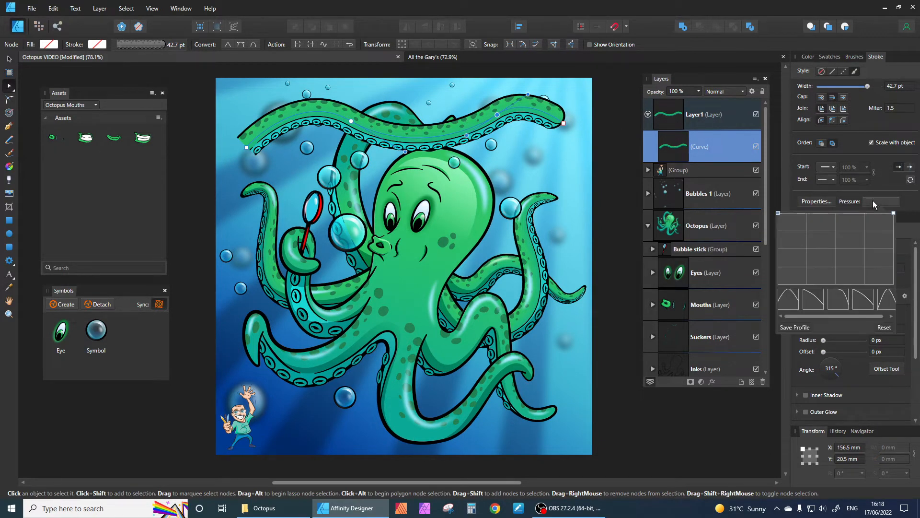
left_click(834, 303)
left_click(863, 299)
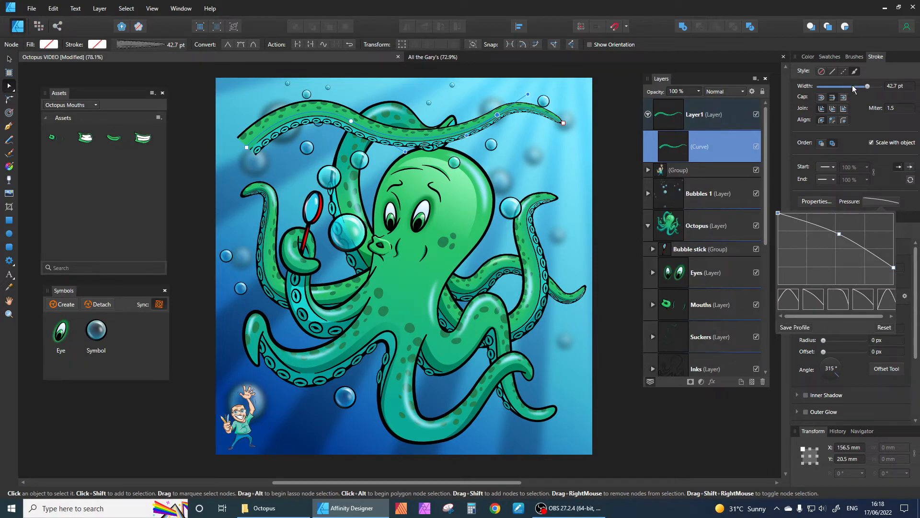
left_click(854, 57)
left_click(854, 57)
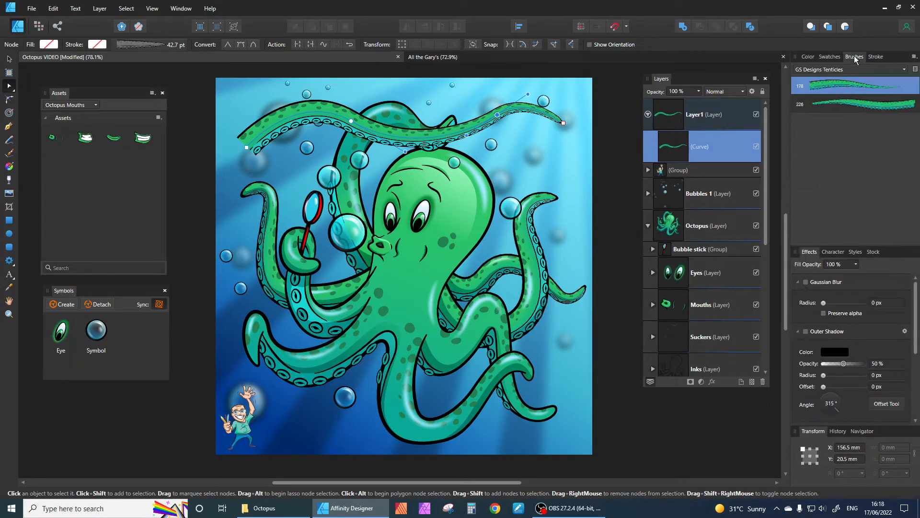
left_click(867, 106)
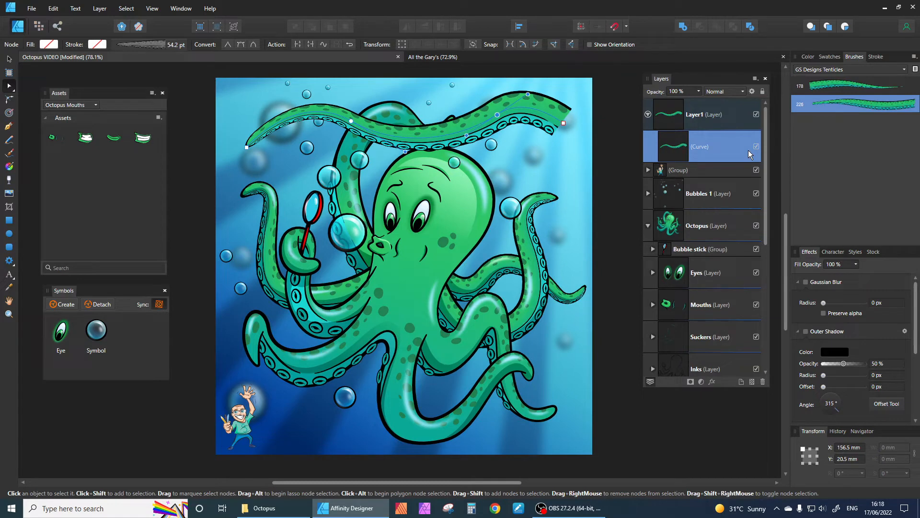
- Delete the tentacle curve from Layer1
left_click(9, 59)
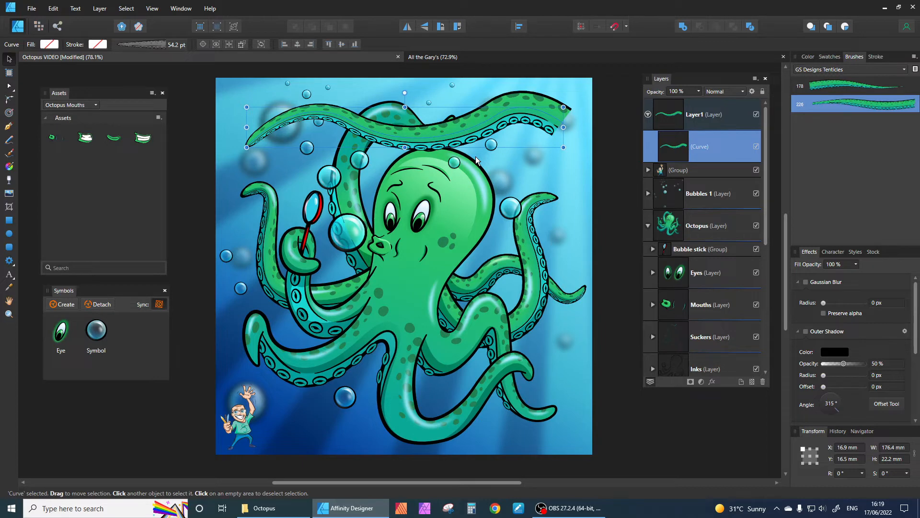
key("Delete")
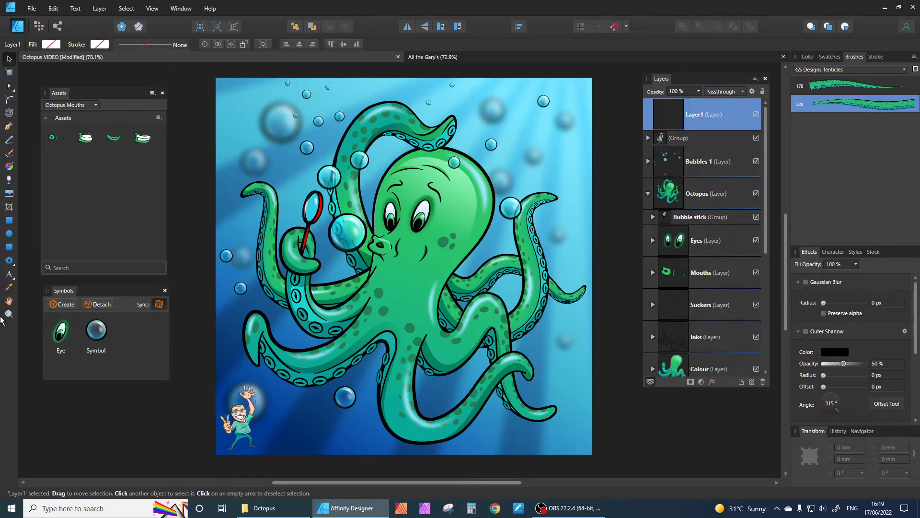
- Examine the octopus's eyes up close and the objects inside the Eyes layer and its lower Eye symbol
left_click(9, 314)
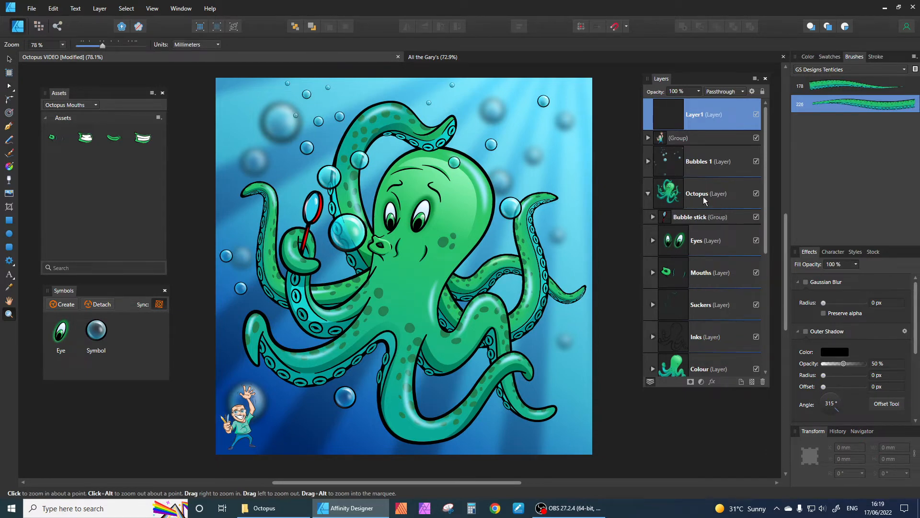
left_click(652, 241)
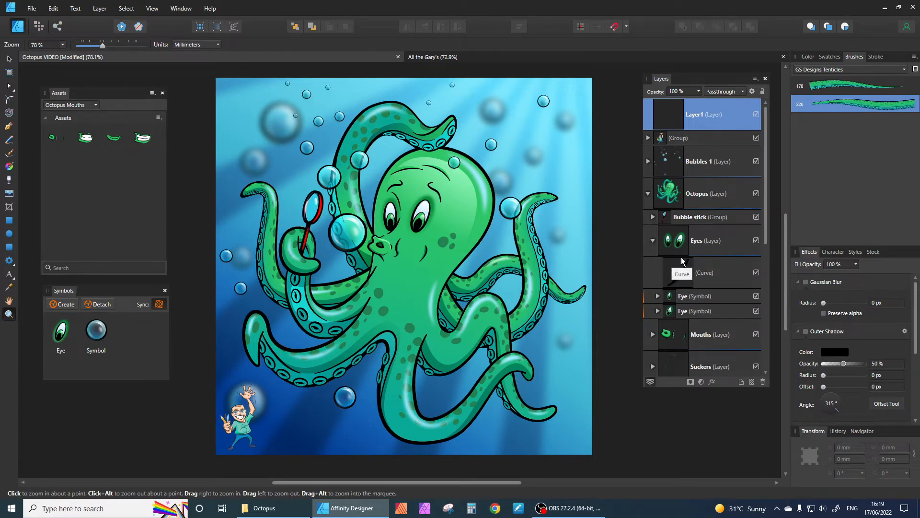
left_click(420, 220)
left_click(420, 220)
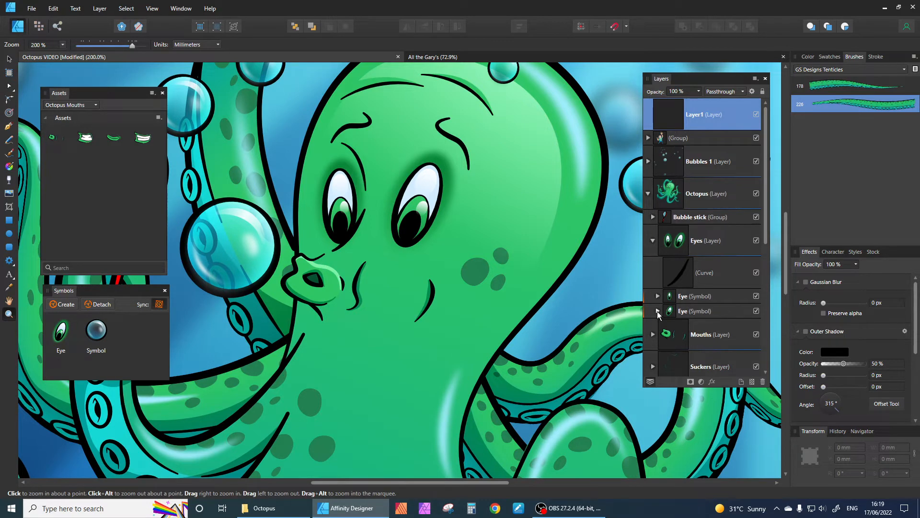
left_click(657, 312)
scroll(687, 315, "down", 2)
scroll(741, 318, "down", 2)
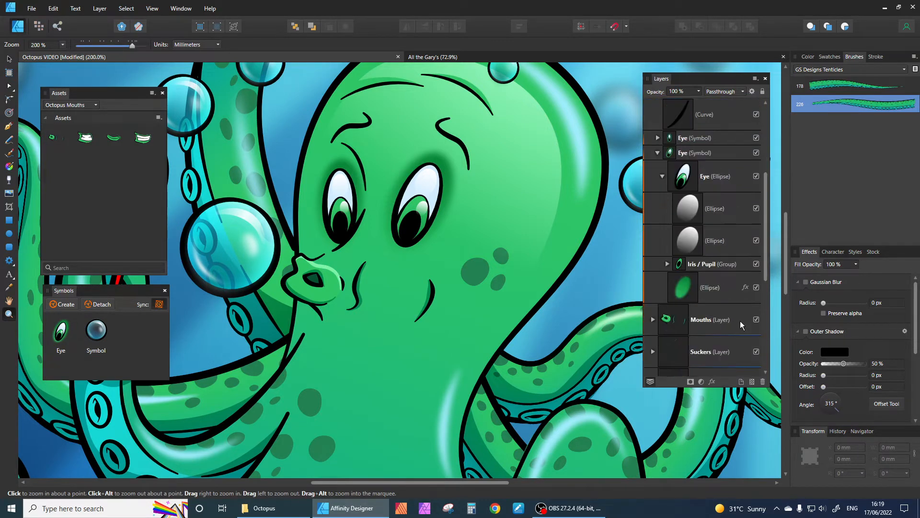
scroll(740, 321, "up", 2)
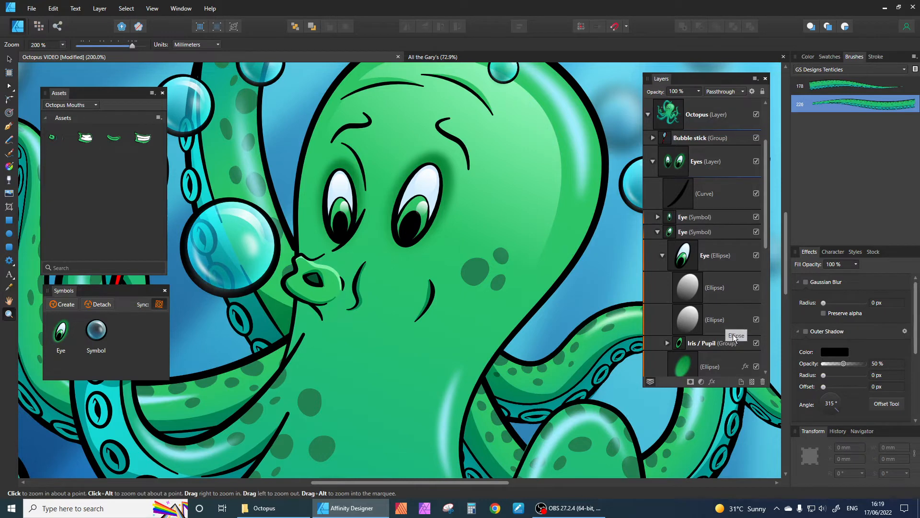
- Move the lower Eye symbol's Iris / Pupil group to the upper right of the eye
left_click(678, 347)
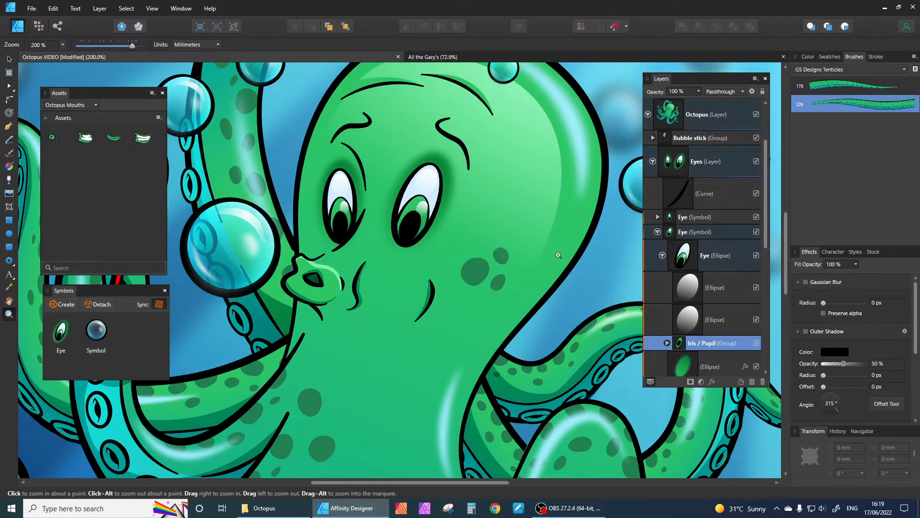
left_click(9, 59)
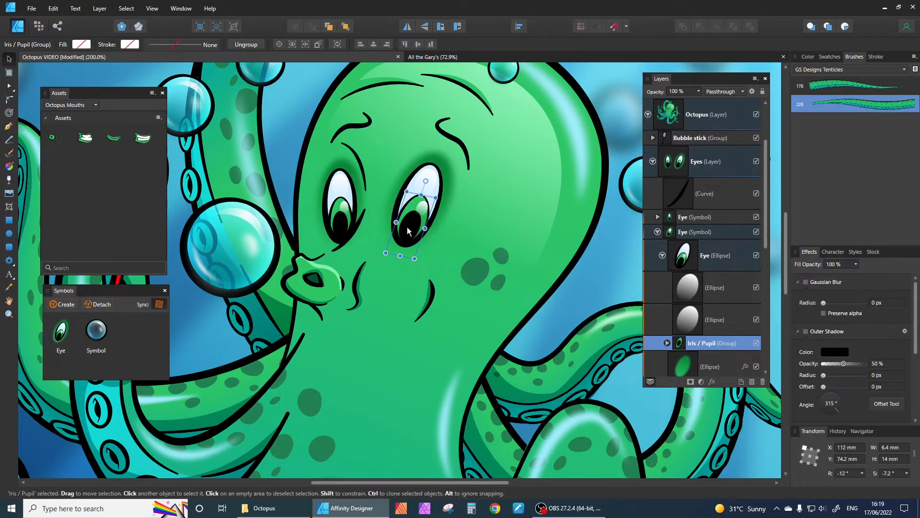
left_click_drag(409, 228, 428, 185)
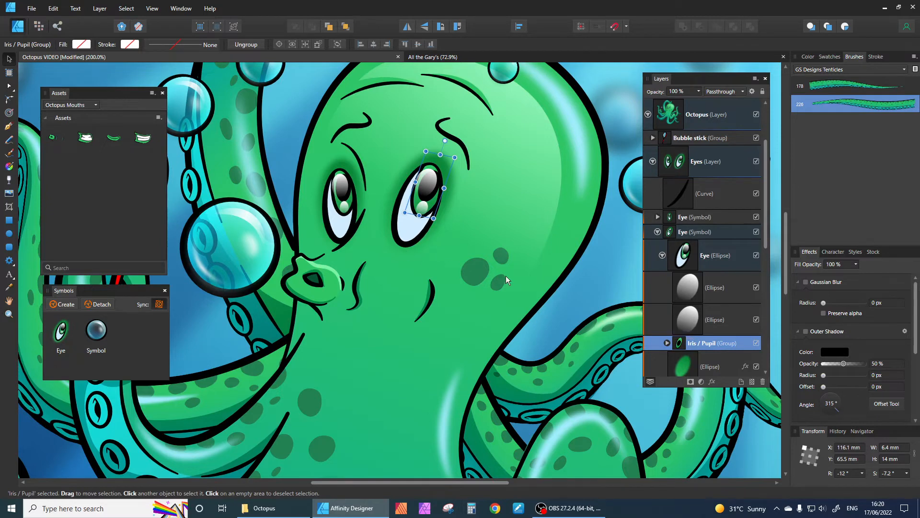
- Move the small highlight ellipse to the lower part of the eye and shift the Iris / Pupil group back towards the eye's middle
left_click(685, 315)
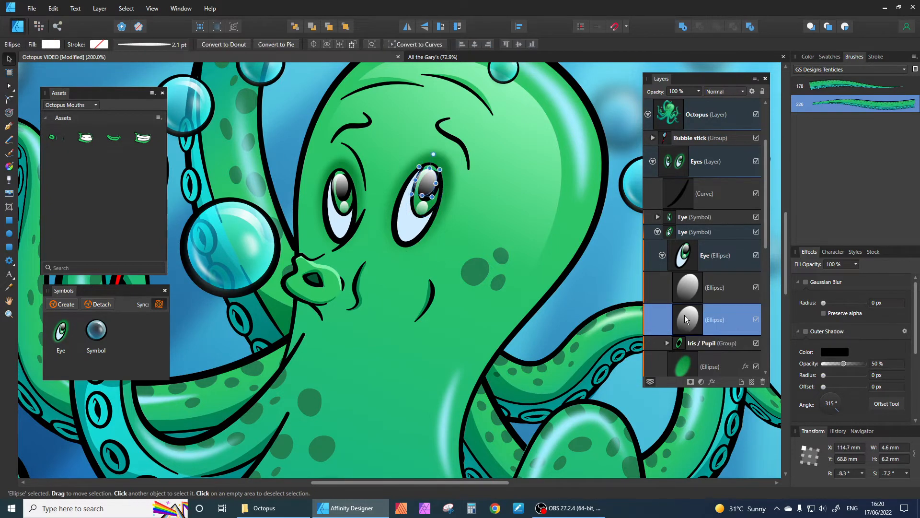
left_click(686, 286)
left_click_drag(420, 208, 412, 230)
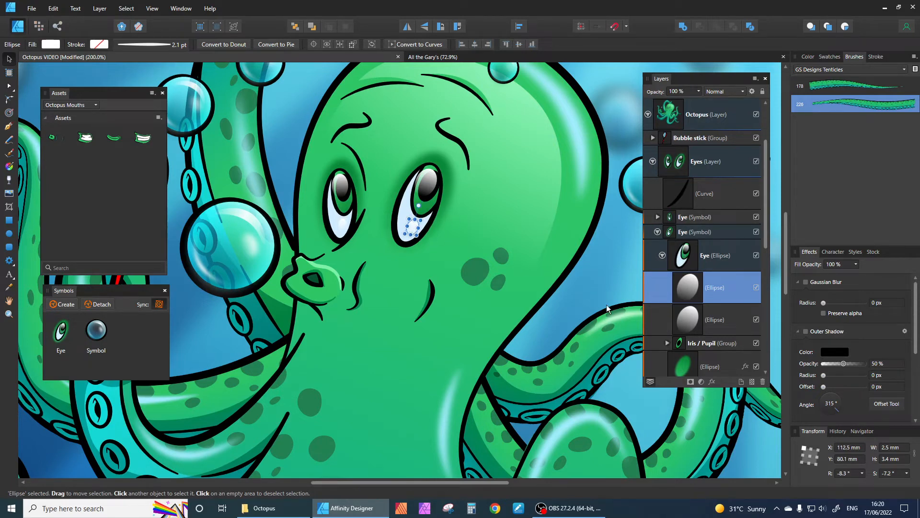
left_click(679, 345)
left_click_drag(427, 204, 409, 218)
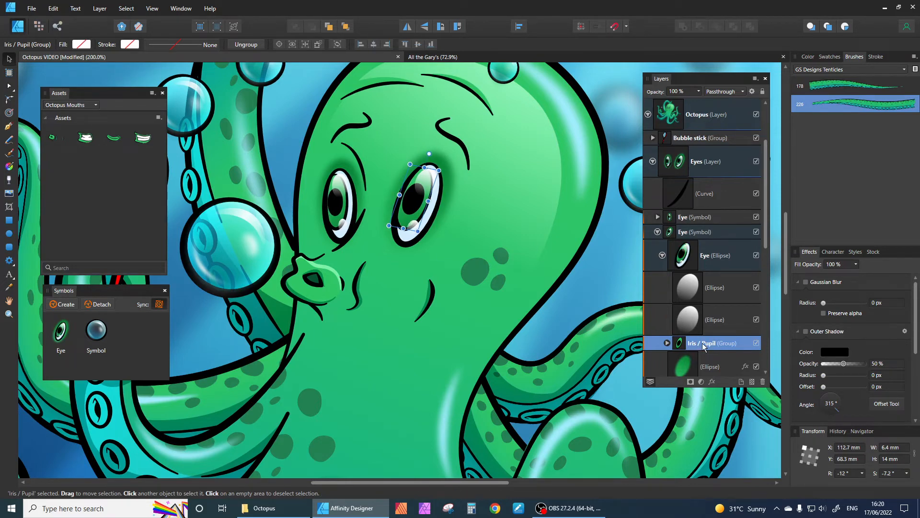
- Collapse the Eyes layer and examine the Mouths layer, selecting its mouth group on the canvas and fitting the whole illustration in view
left_click(662, 255)
left_click(657, 232)
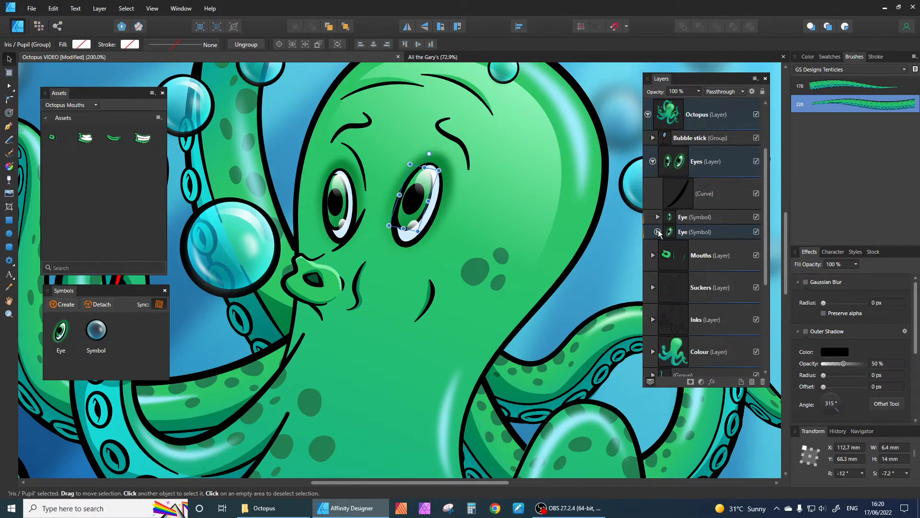
left_click(653, 162)
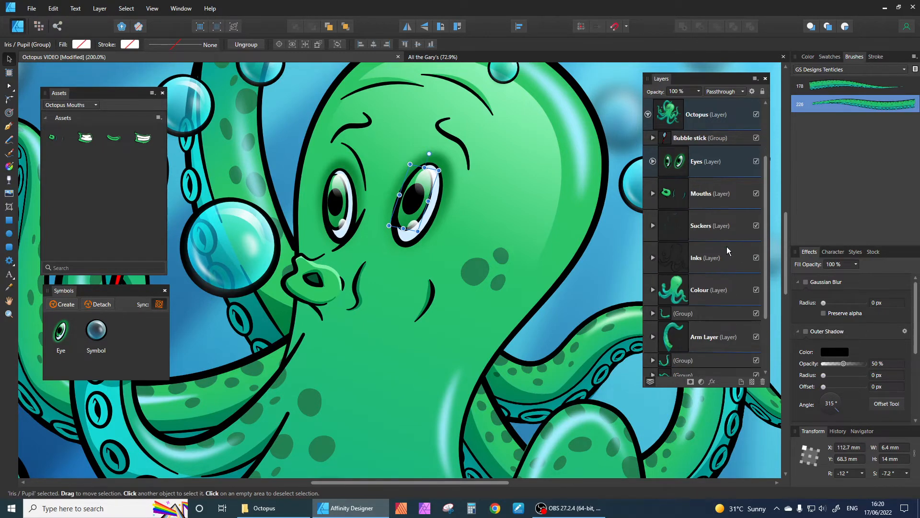
left_click(653, 194)
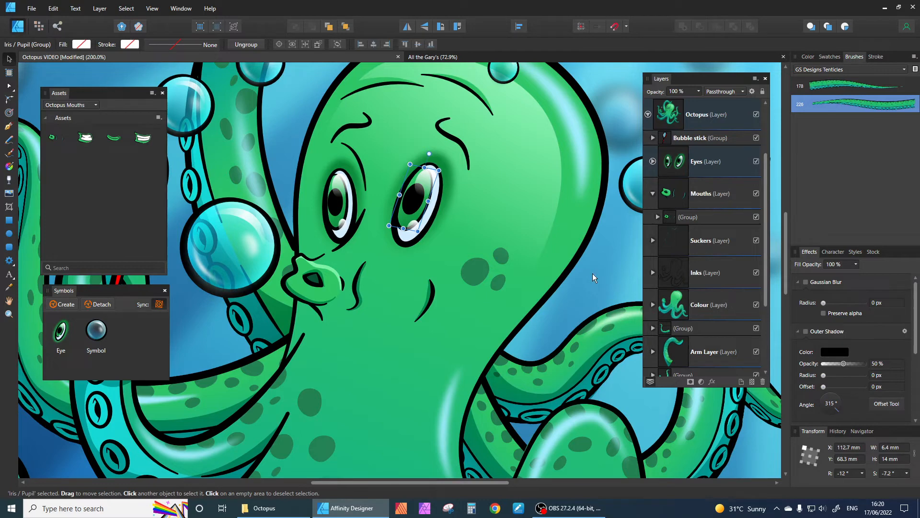
key("Escape")
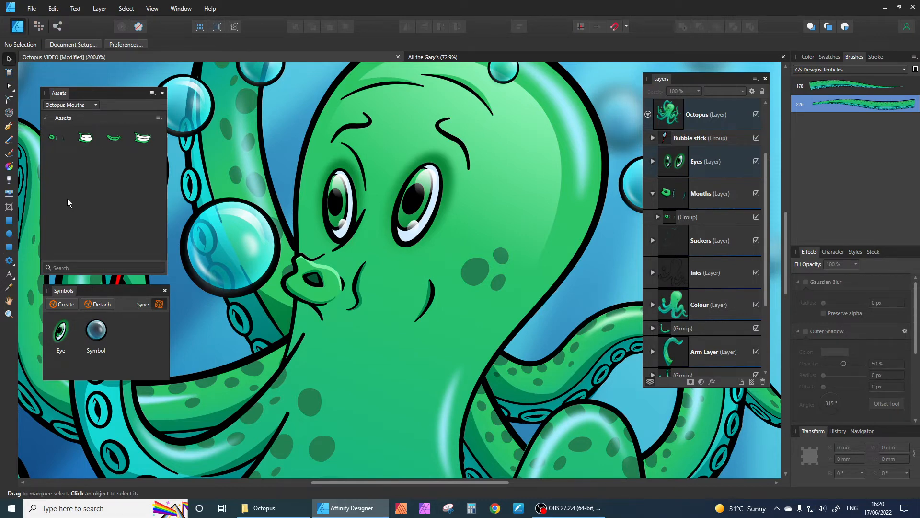
left_click(315, 273)
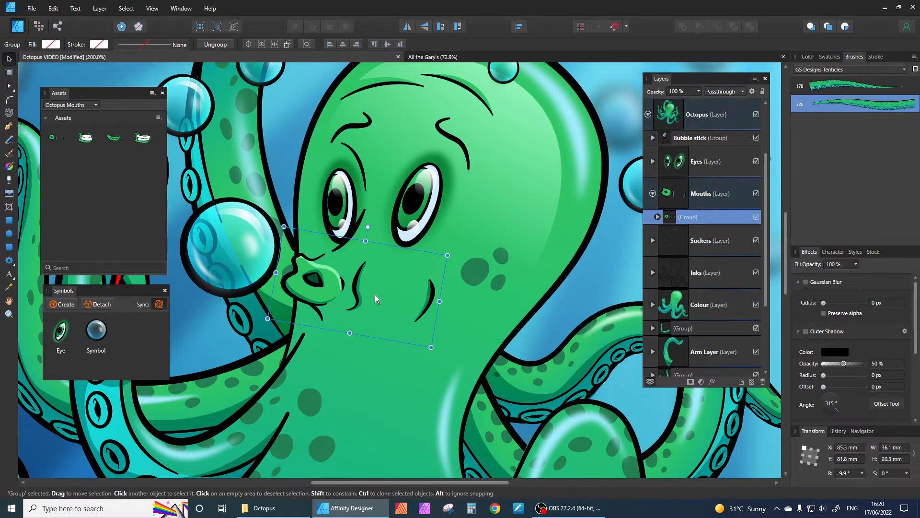
key("ctrl+0")
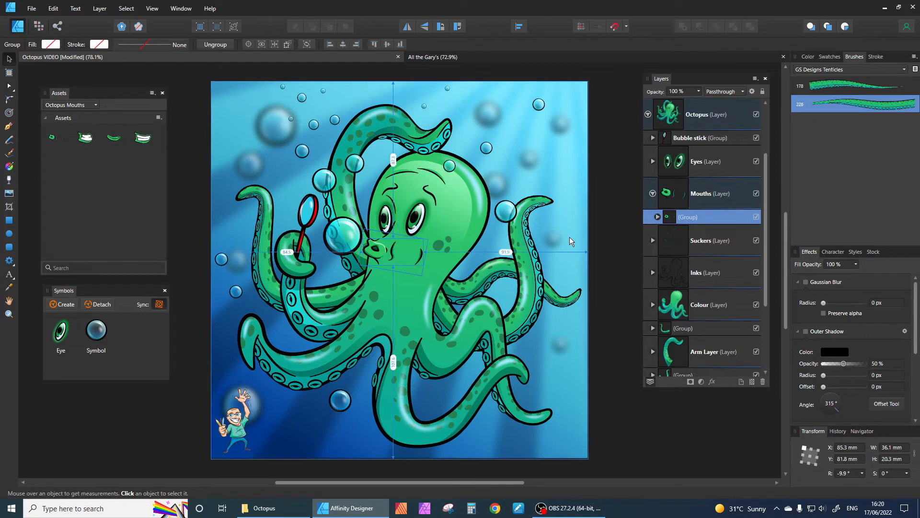
- Undo the moves of the iris, pupil and highlight in the Eye symbol and collapse the Eyes layer
key("ctrl+z")
key("ctrl+z")
key("ctrl+z")
key("ctrl+z")
key("ctrl+z")
key("ctrl+z")
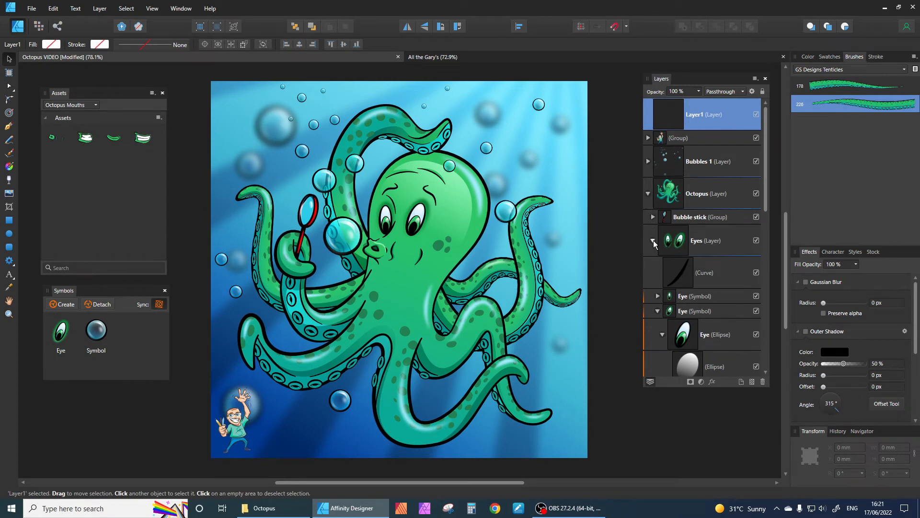
left_click(653, 239)
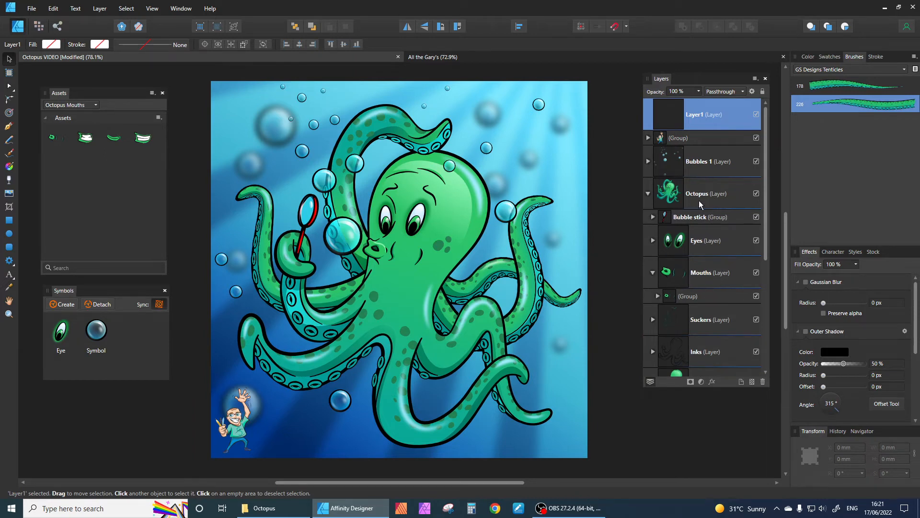
- Replace the puckered mouth group in the Mouths layer with the Mouth 2 asset, positioned under the eyes and rotated to -28°
left_click(709, 296)
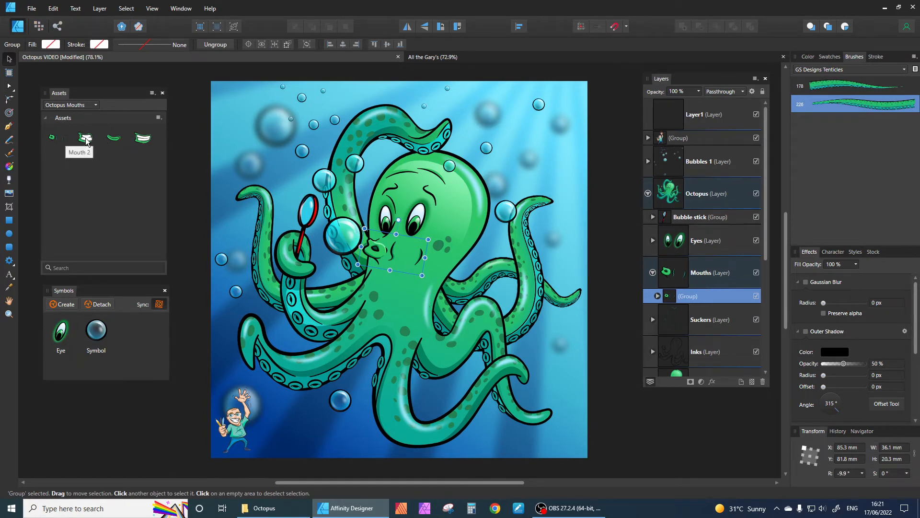
left_click_drag(86, 141, 418, 266)
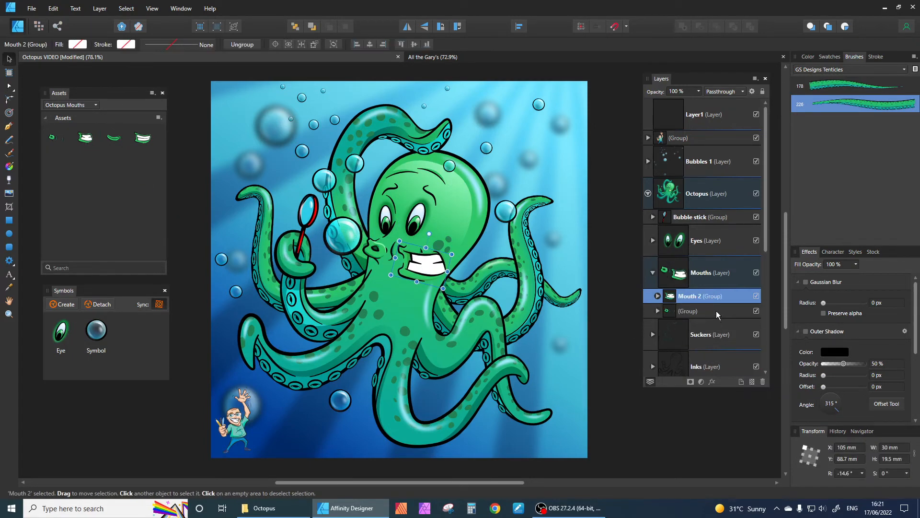
left_click(716, 311)
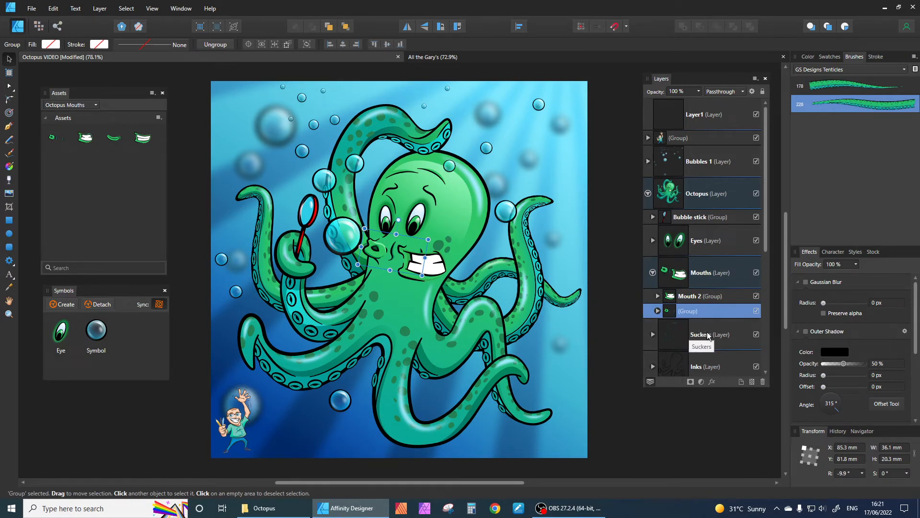
key("Delete")
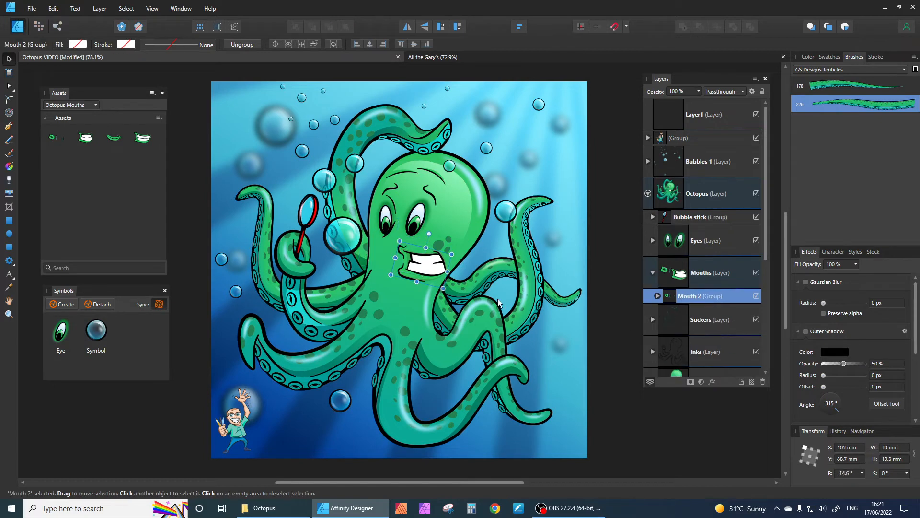
mouse_move(420, 276)
left_mouse_down()
mouse_move(392, 271)
mouse_move(430, 255)
mouse_move(393, 263)
mouse_move(447, 303)
mouse_move(407, 287)
mouse_move(435, 295)
mouse_move(406, 269)
left_mouse_up()
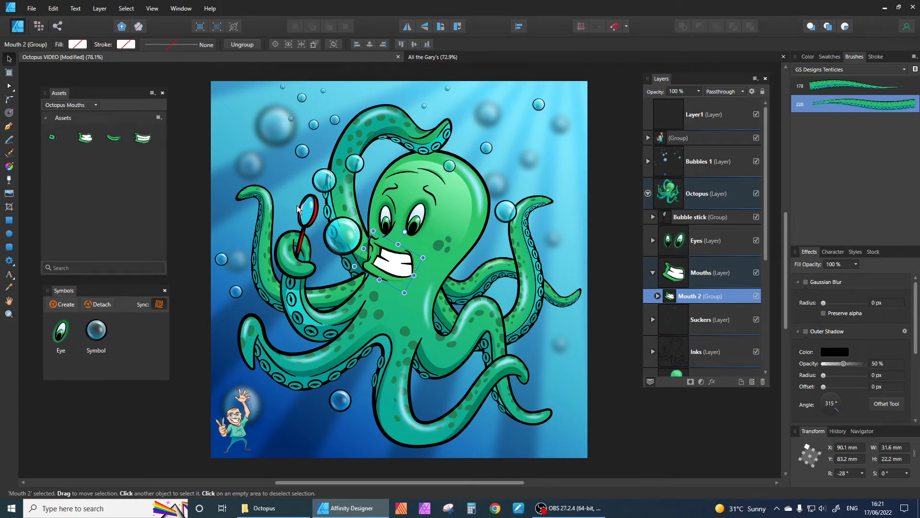
- Swap Mouth 2 for the smiling Mouth 6 asset, placing it under the octopus's eyes, and clear the selection
left_click_drag(142, 138, 390, 263)
left_click(386, 263)
key("Delete")
left_click(391, 298)
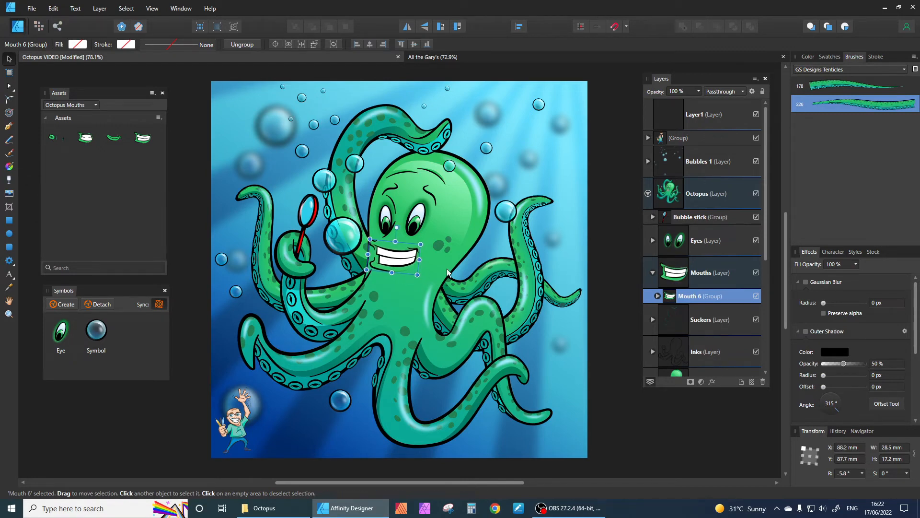
left_click(612, 265)
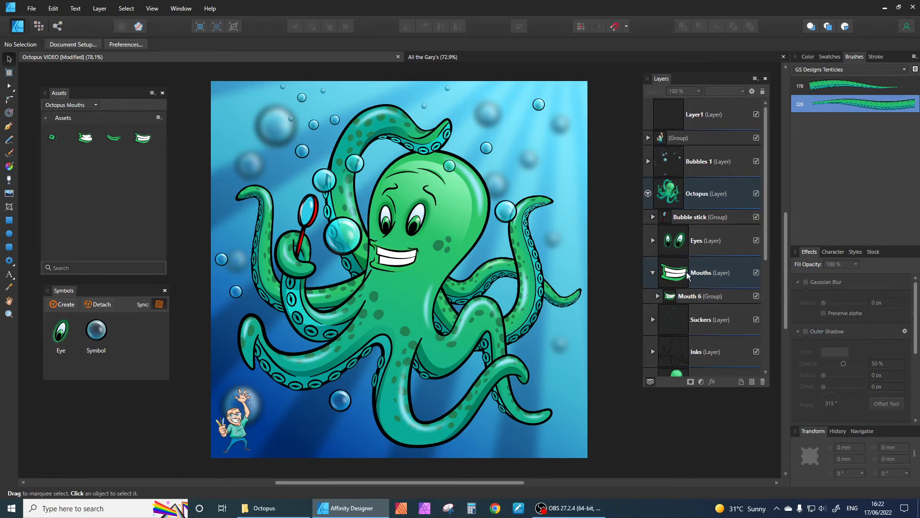
- Collapse the Octopus layer, then expand the Background group and select its Cog light-ray shape
scroll(706, 306, "down", 5)
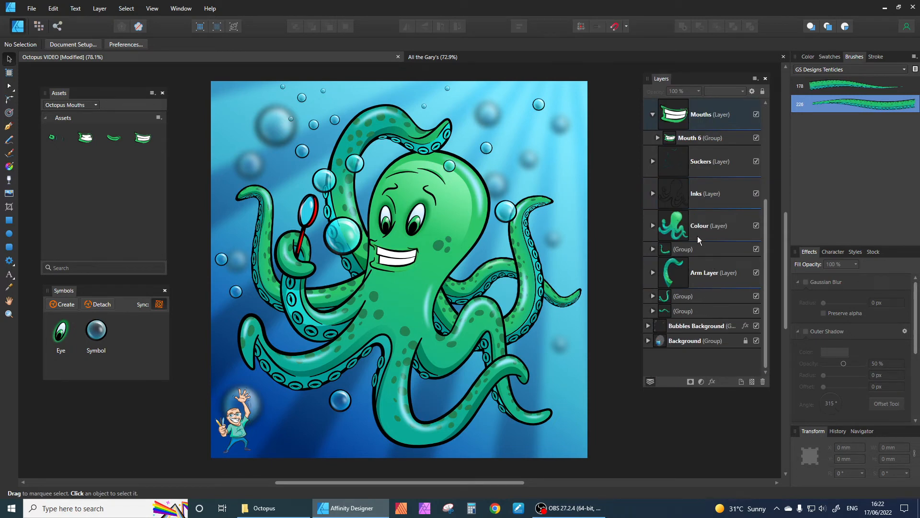
scroll(654, 117, "up", 3)
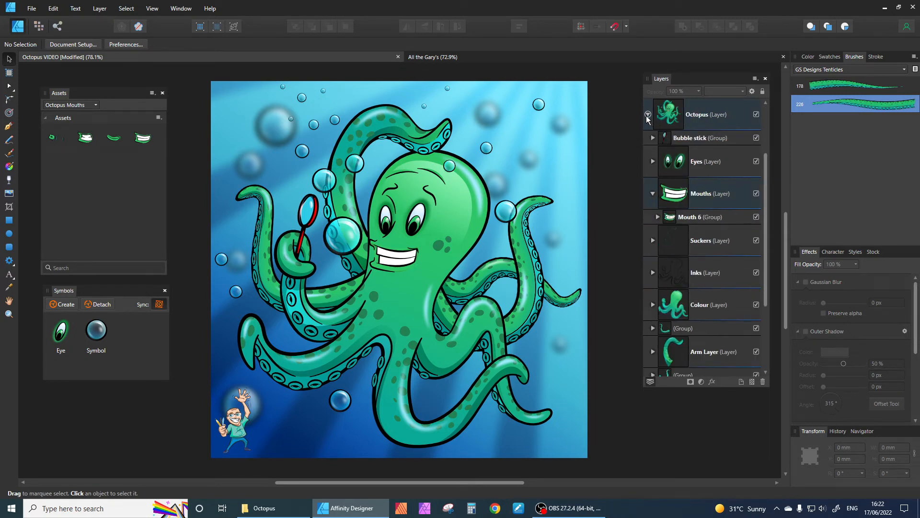
left_click(647, 115)
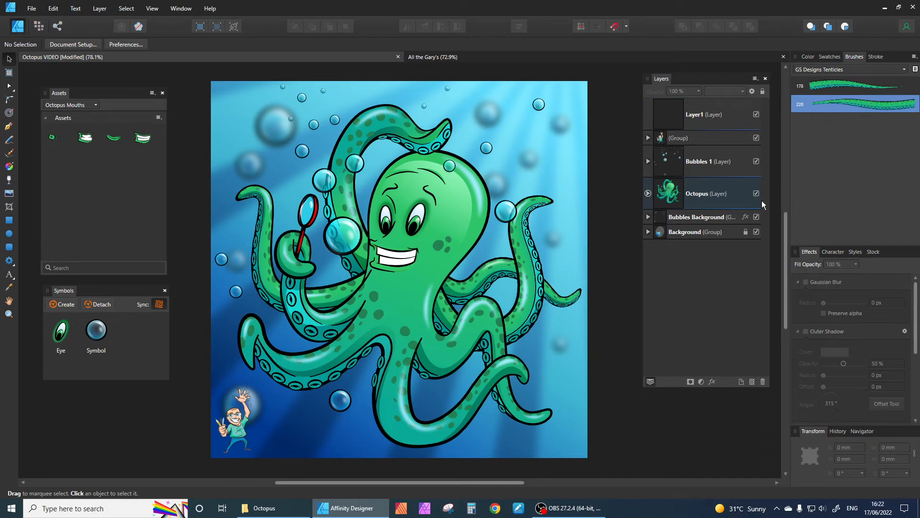
left_click(648, 232)
left_click(728, 260)
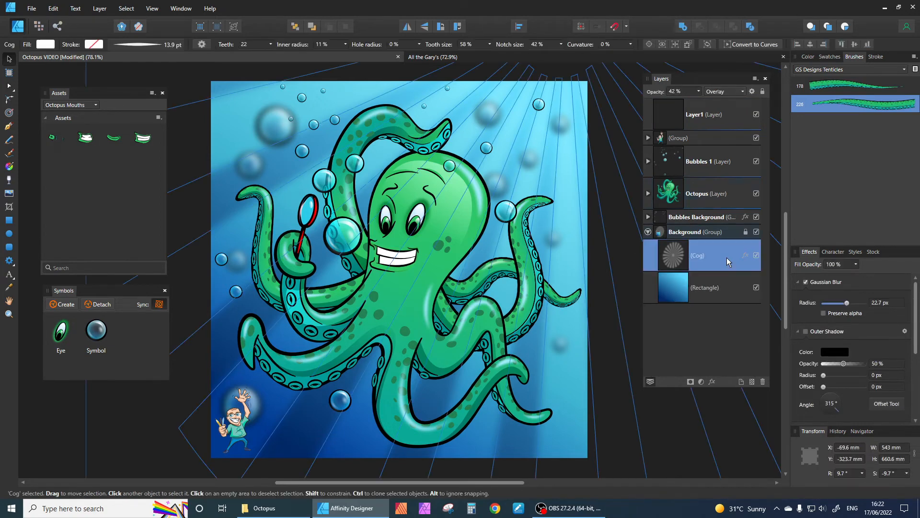
- Set the number of teeth on the background's Cog light-ray shape to 25
left_click(9, 262)
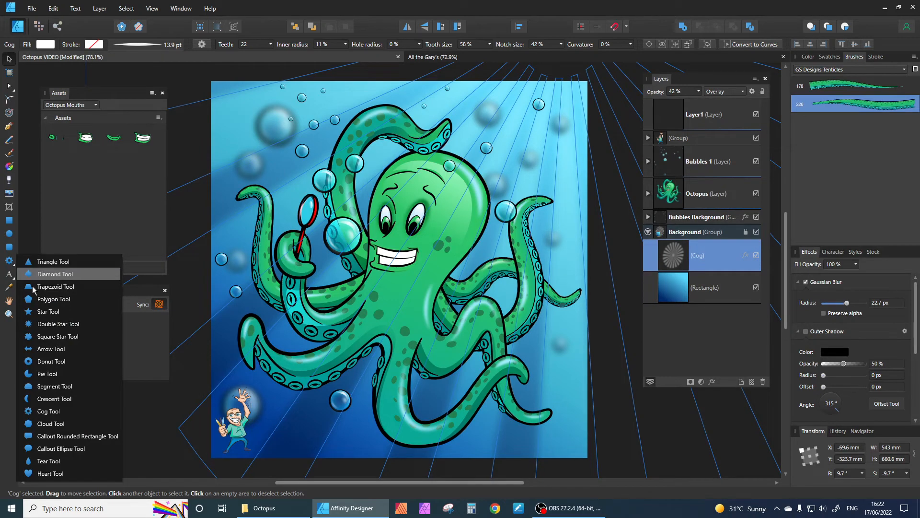
left_click(10, 262)
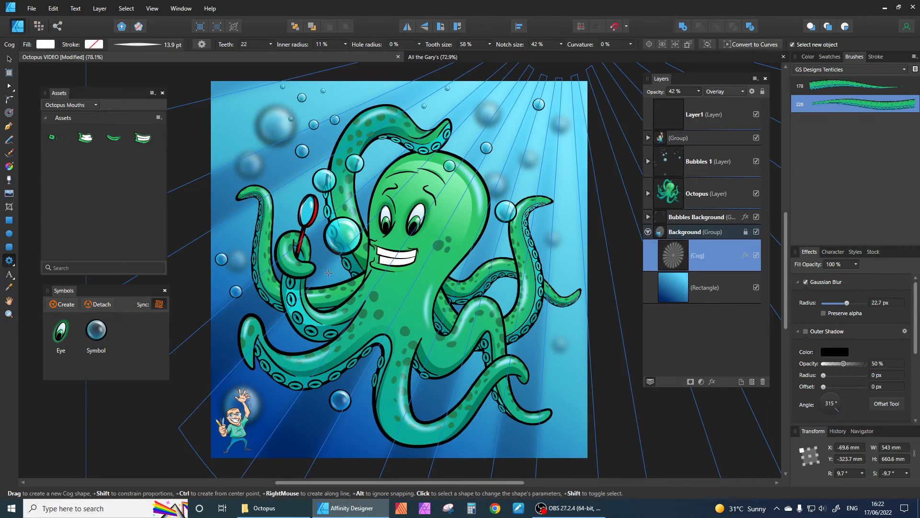
key("ctrl+minus")
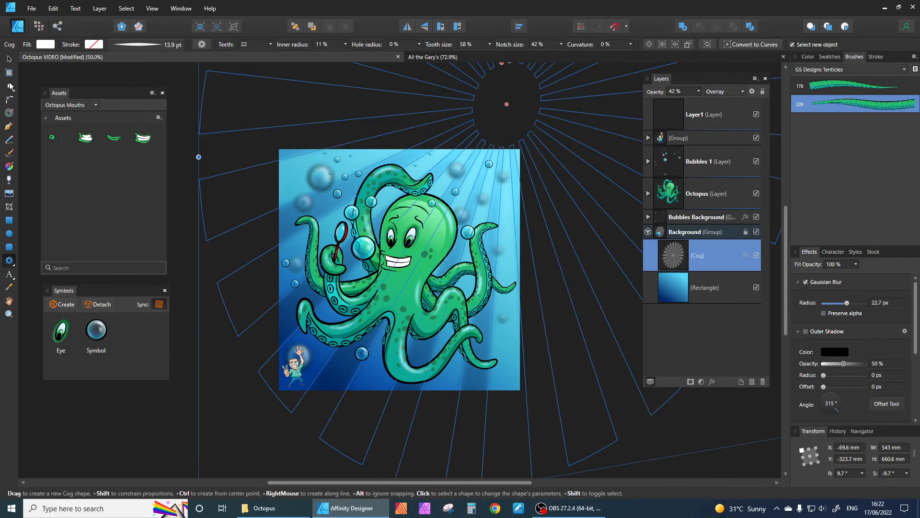
left_click(10, 86)
scroll(501, 111, "up", 2)
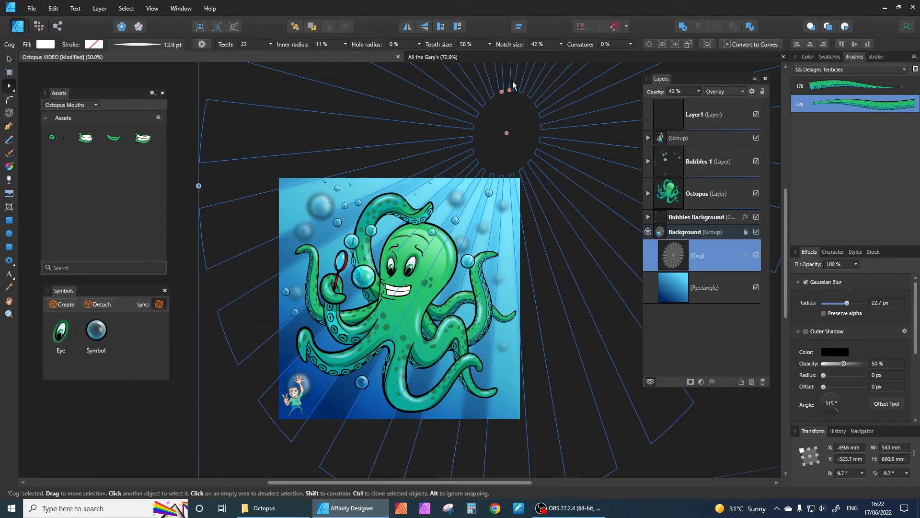
scroll(505, 143, "up", 1)
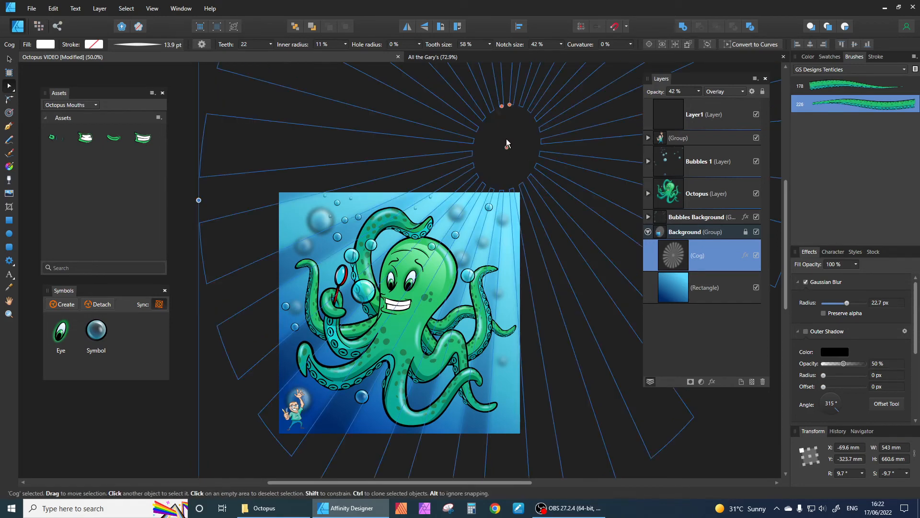
scroll(508, 125, "up", 2)
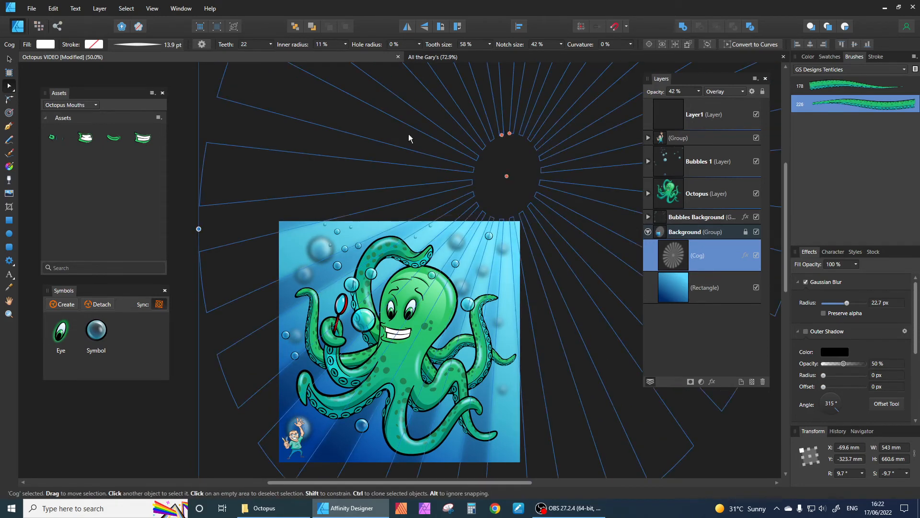
scroll(258, 42, "up", 2)
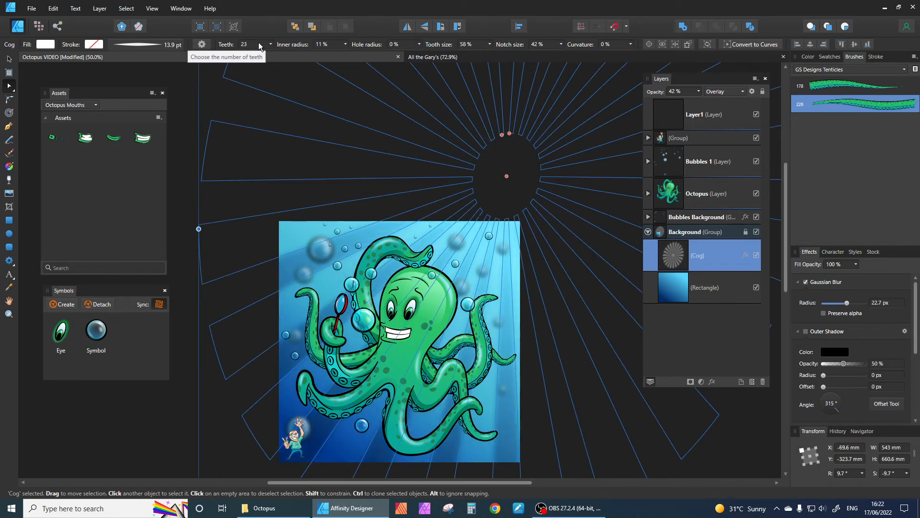
scroll(258, 42, "up", 1)
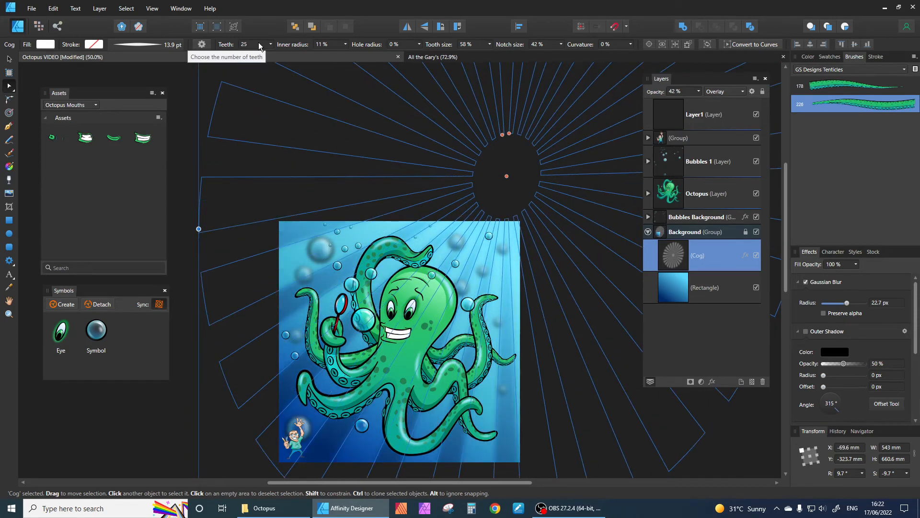
- Show the Octopus Palette swatches, deselect the Cog and bring the whole illustration back into view
left_click(832, 57)
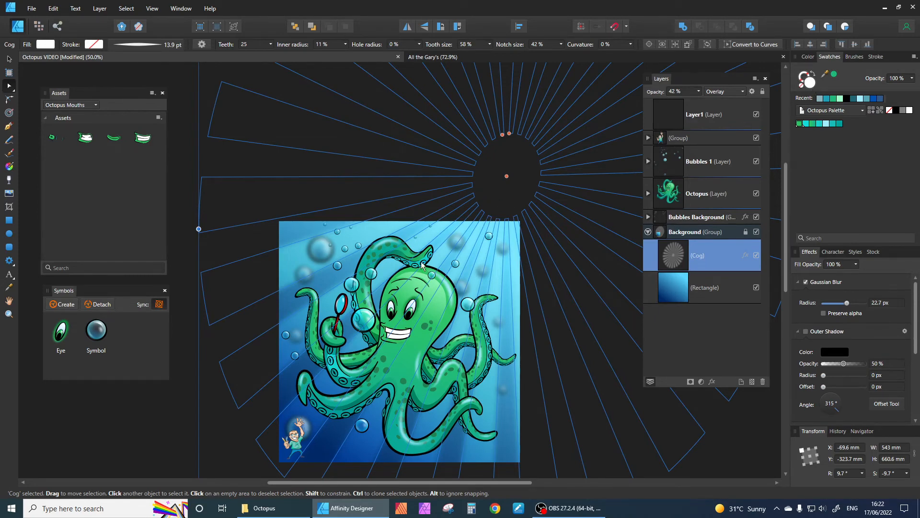
left_click(9, 59)
left_click(282, 364)
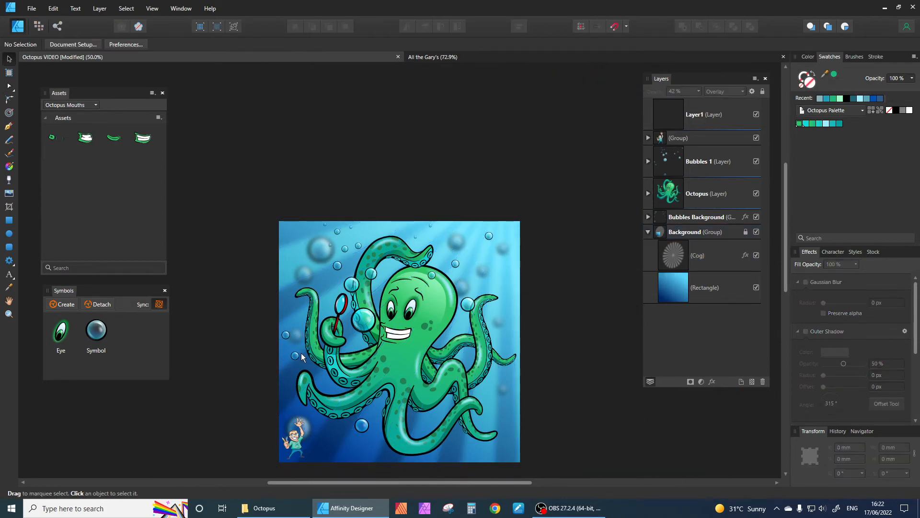
scroll(379, 391, "up", 2)
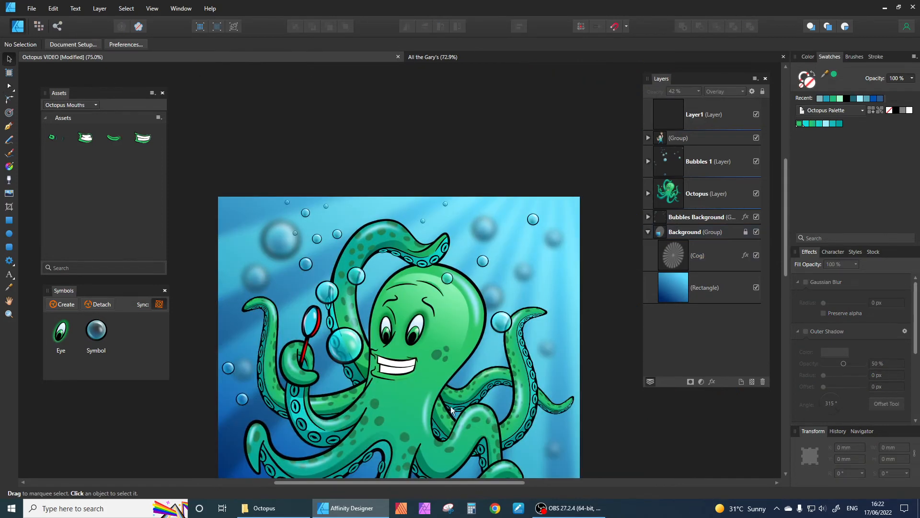
left_click_drag(453, 411, 474, 295)
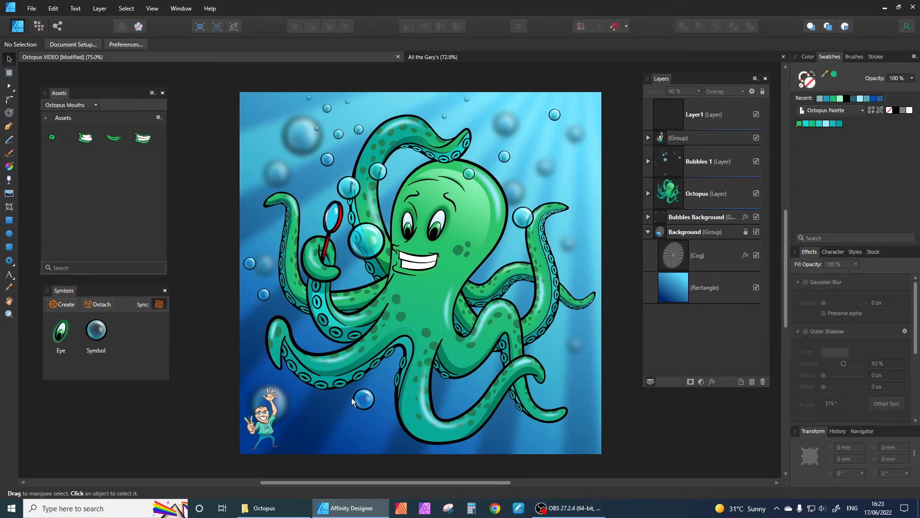
- Select the octopus body curves and examine the shading curves and groups nested inside them in the Colour layer
left_click(431, 297)
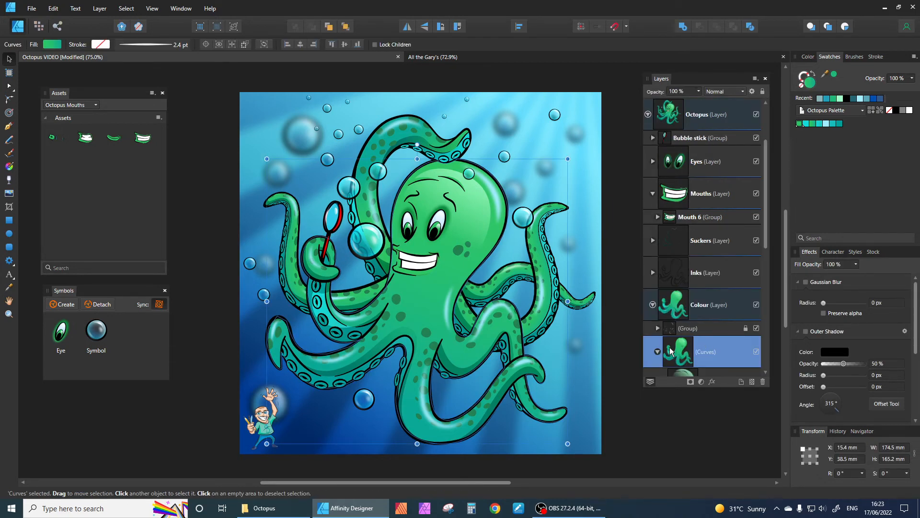
scroll(671, 351, "down", 3)
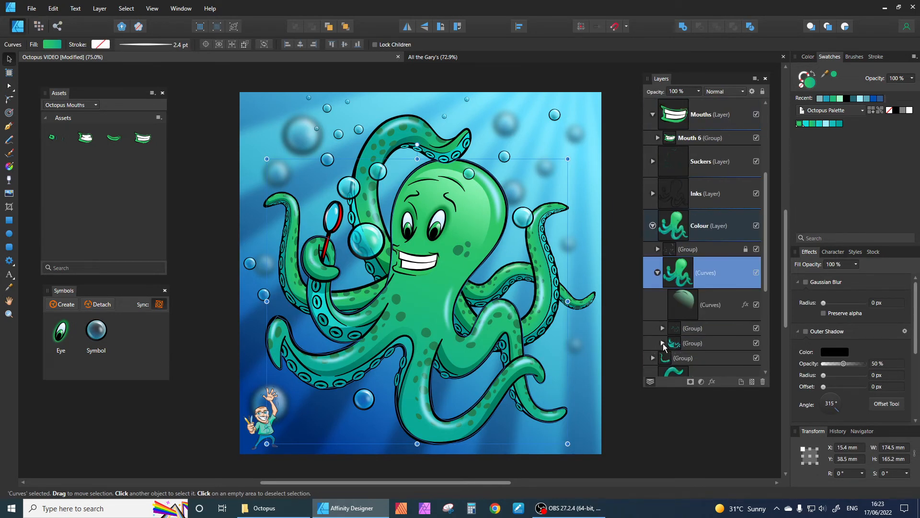
left_click(663, 343)
scroll(697, 349, "down", 3)
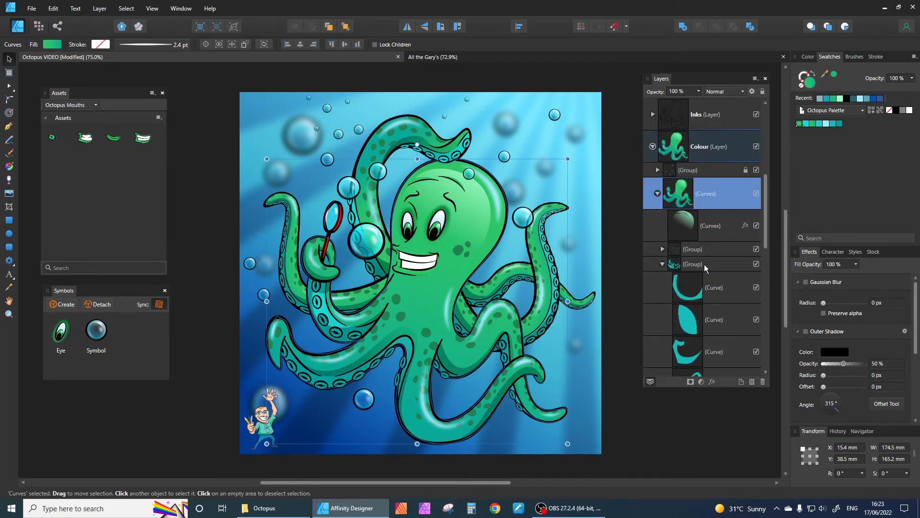
left_click(662, 264)
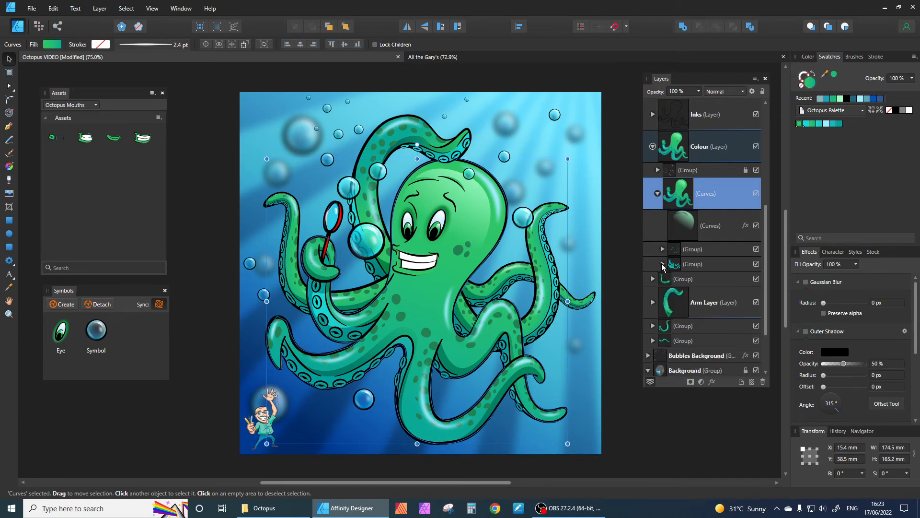
left_click(657, 193)
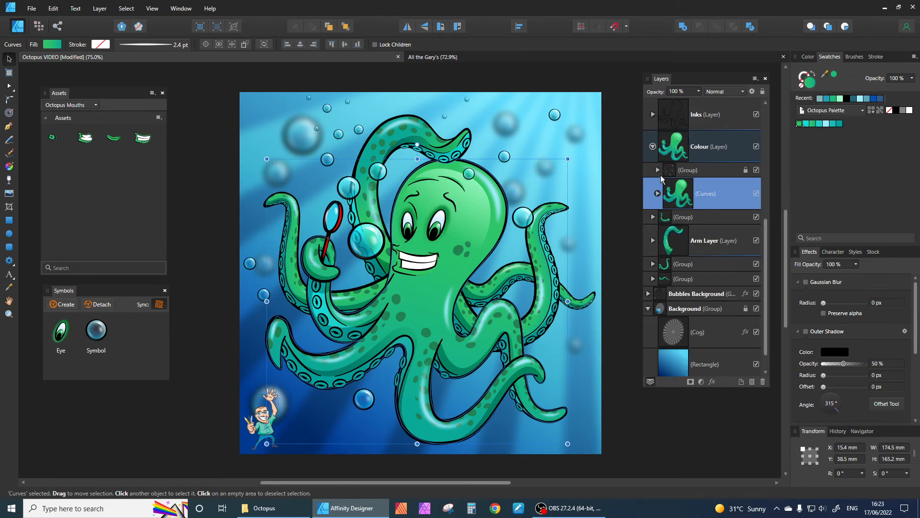
left_click(653, 146)
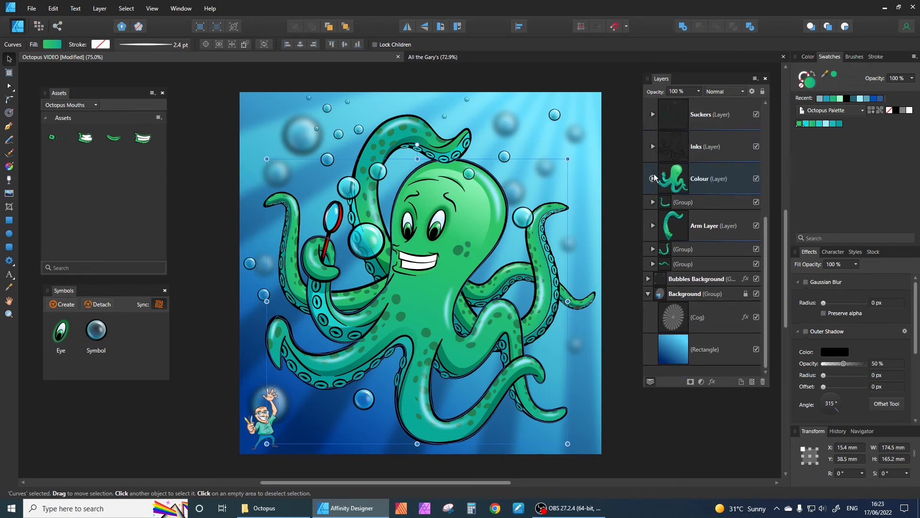
left_click(655, 179)
left_click(653, 179)
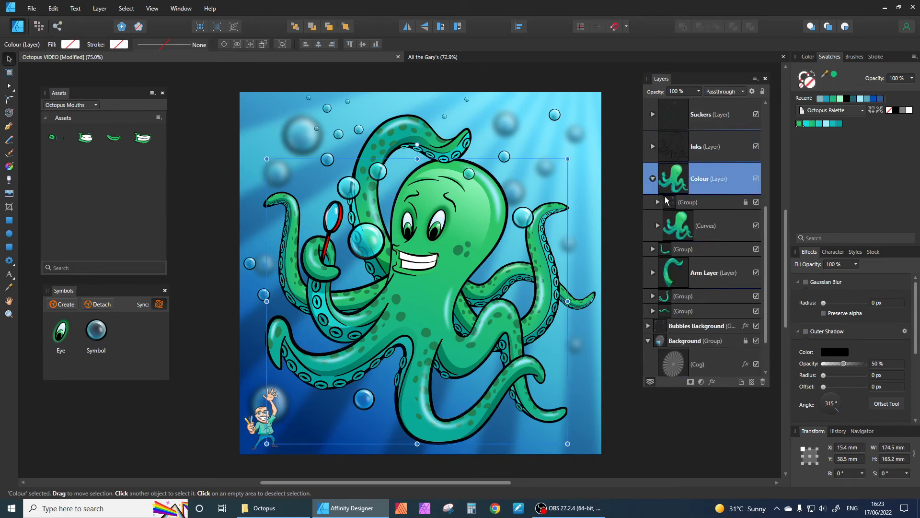
- Try 77% noise on the octopus body's fill, reset it to 0%, then collapse the Colour layer and deselect the body
left_click(733, 234)
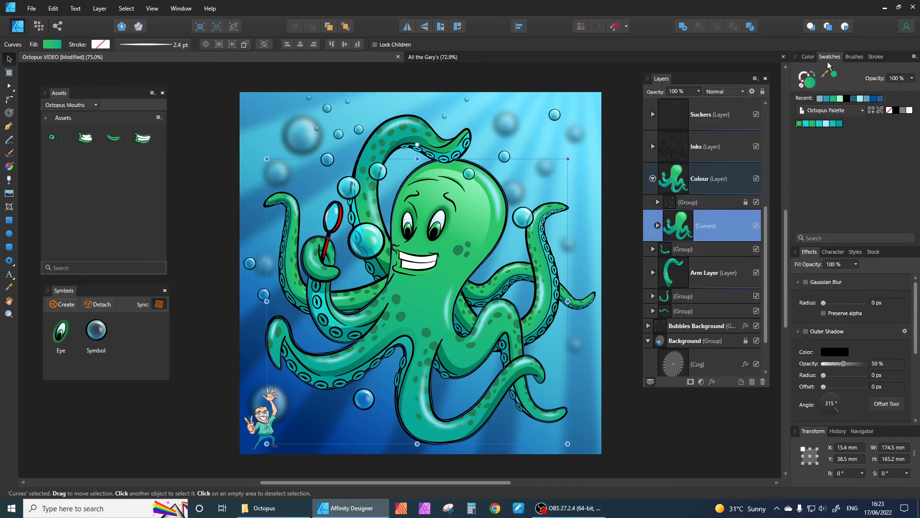
left_click(808, 57)
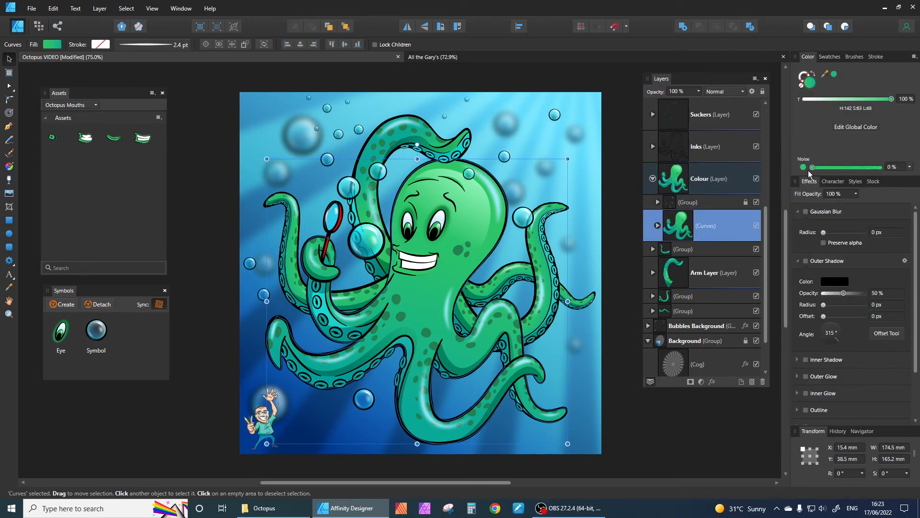
left_click_drag(813, 170, 867, 170)
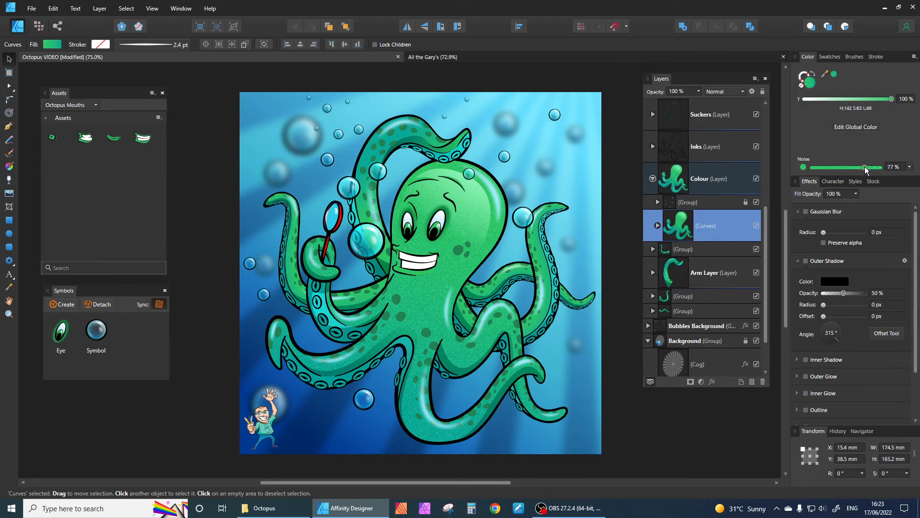
left_click_drag(865, 169, 811, 170)
left_click(653, 179)
left_click(625, 282)
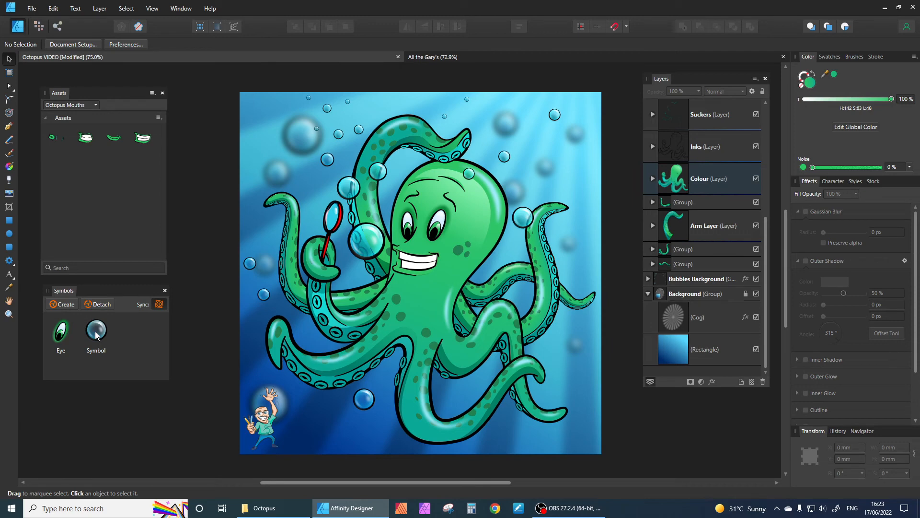
- Select the large bubble by the magnifying glass, collapse the Octopus layer, and examine the symbols inside the Bubbles Background group
left_click(373, 242)
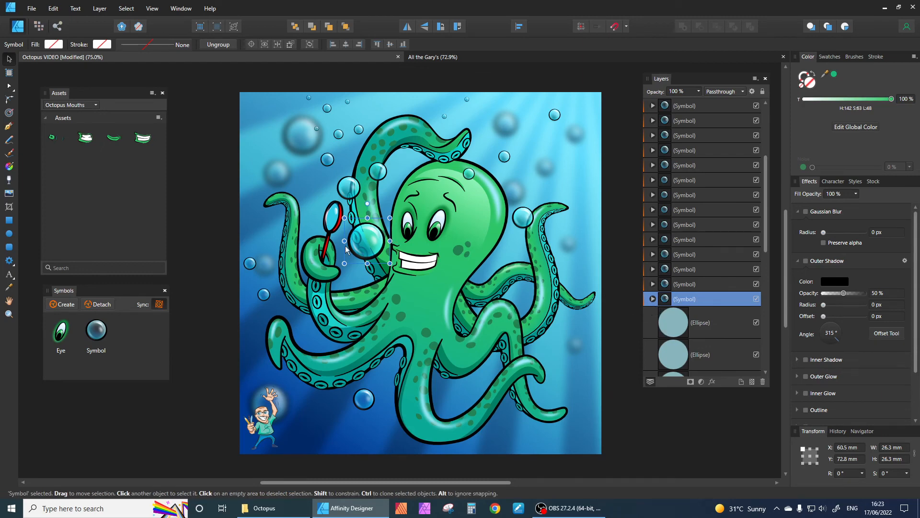
scroll(706, 254, "up", 3)
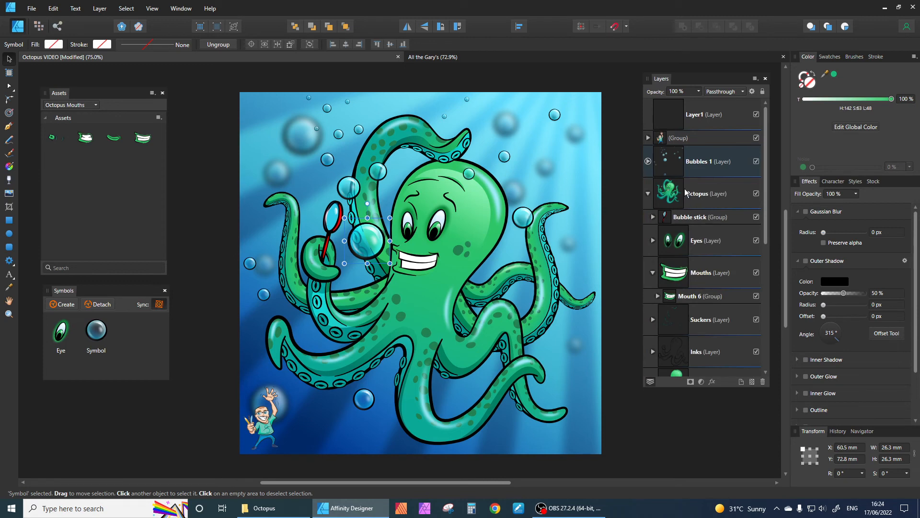
left_click(648, 193)
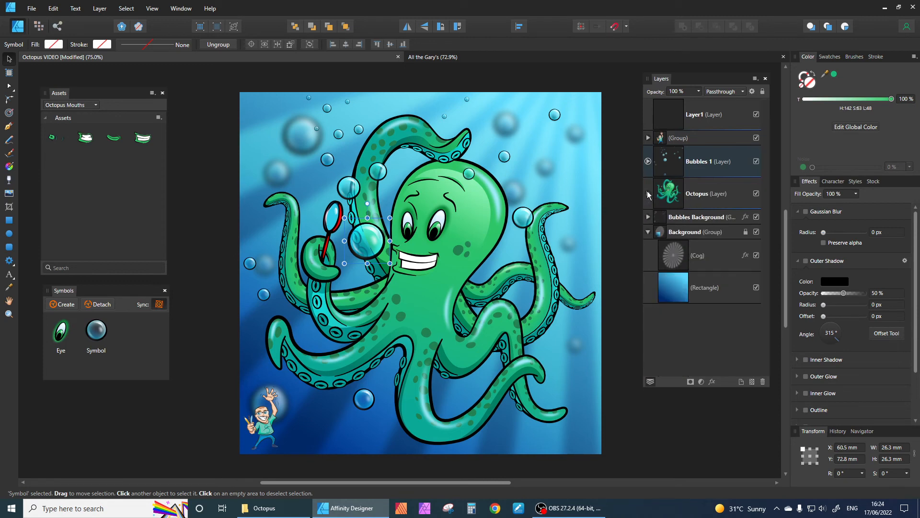
left_click(648, 217)
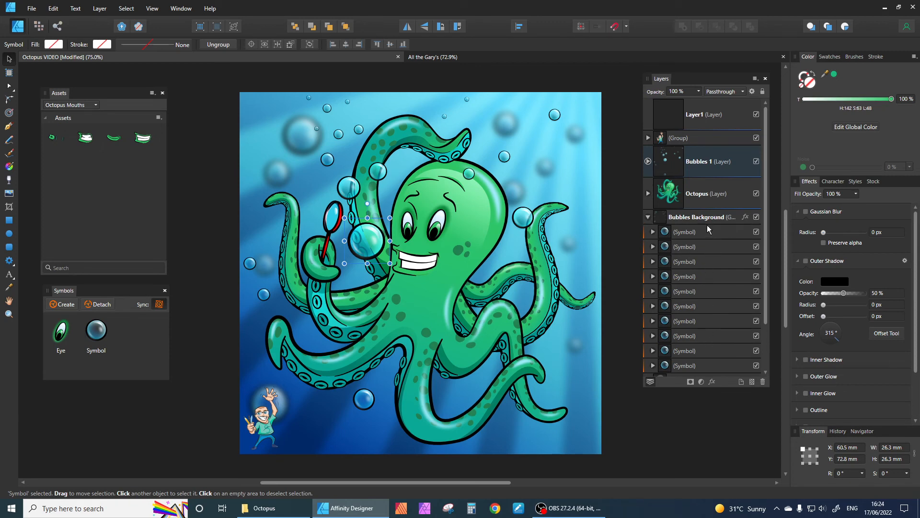
left_click(648, 217)
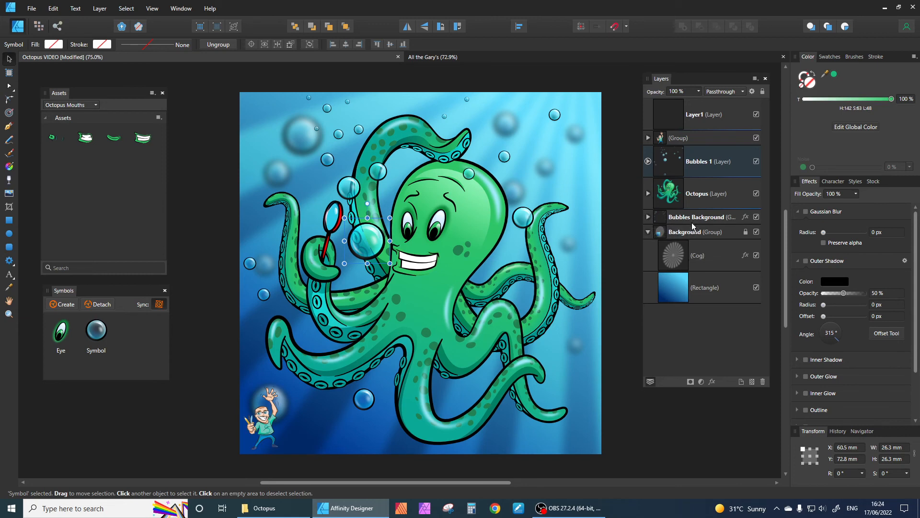
- Compare the Bubbles Background group without and with its Gaussian Blur effect, leaving the blur enabled
left_click(693, 221)
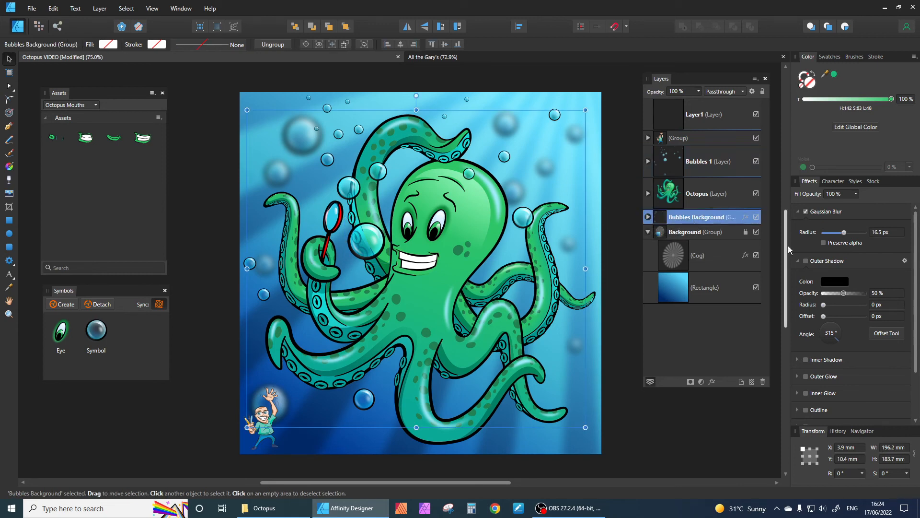
left_click(806, 212)
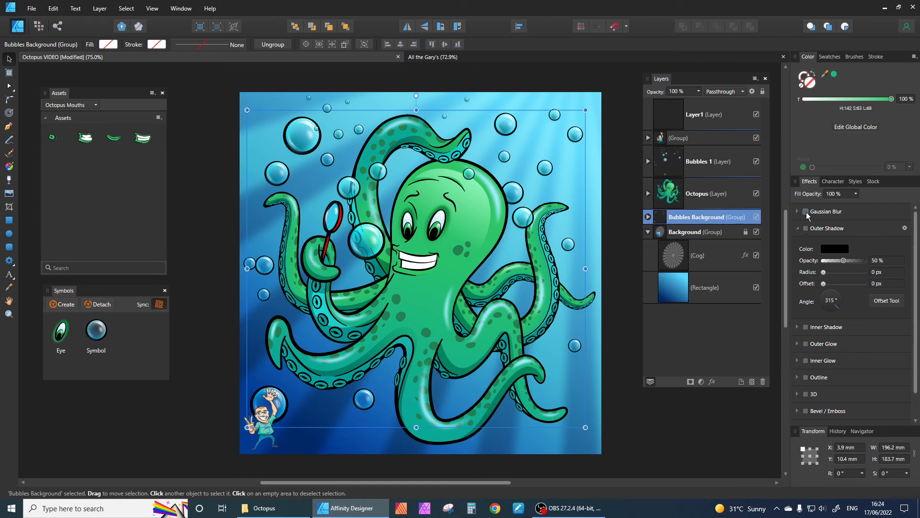
left_click(806, 211)
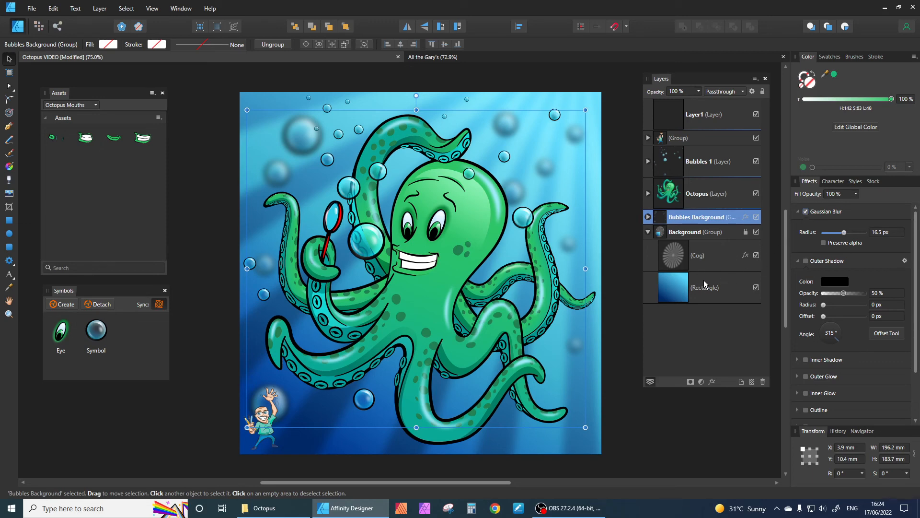
- Collapse the Background group, make Layer1 the current layer and clear the selection
left_click(648, 232)
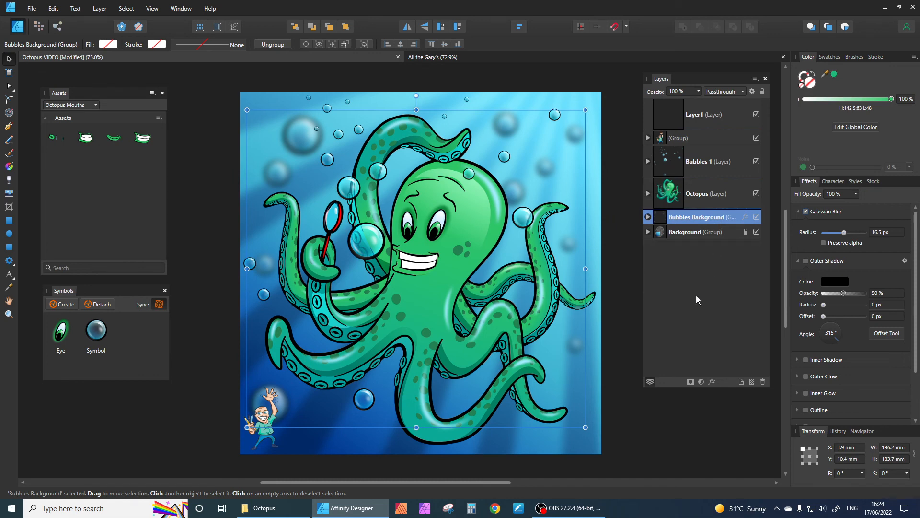
left_click(731, 114)
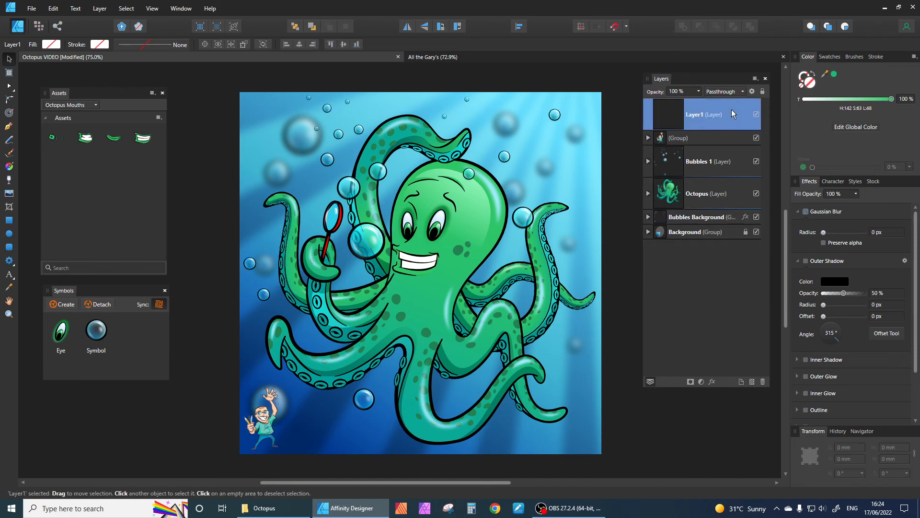
left_click(613, 300)
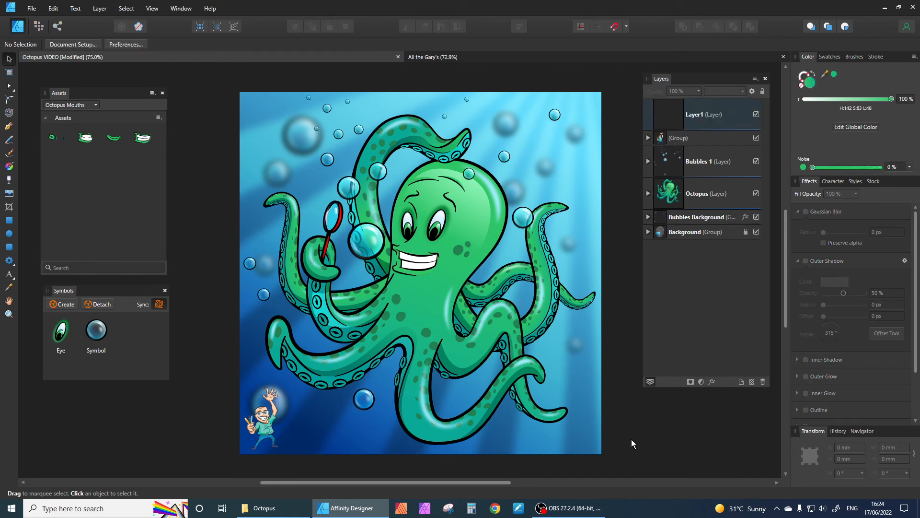